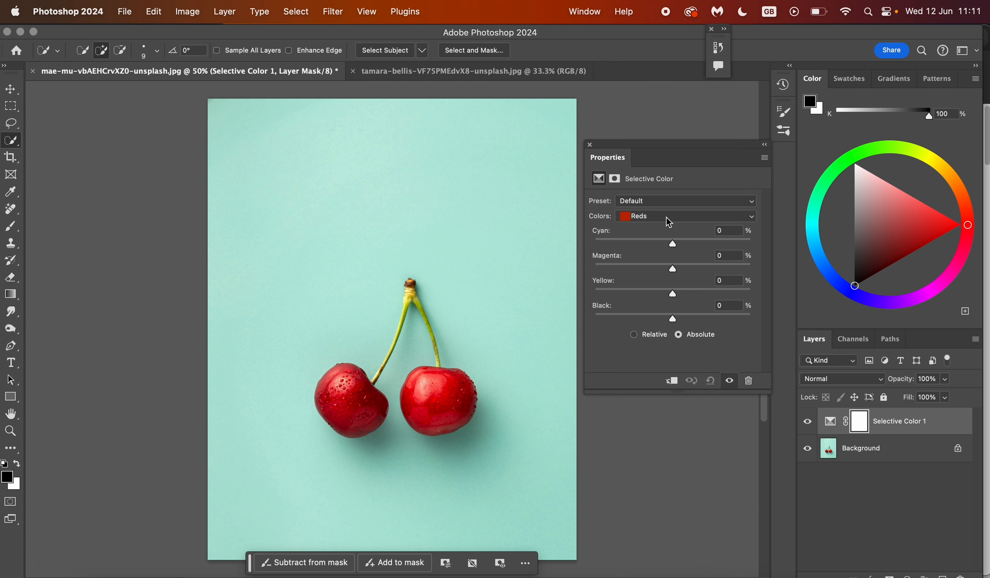
- Adjust the Reds in the cherry photo's Selective Color layer to Cyan +46, Magenta +33, Yellow -40 and Black +23
left_click(669, 222)
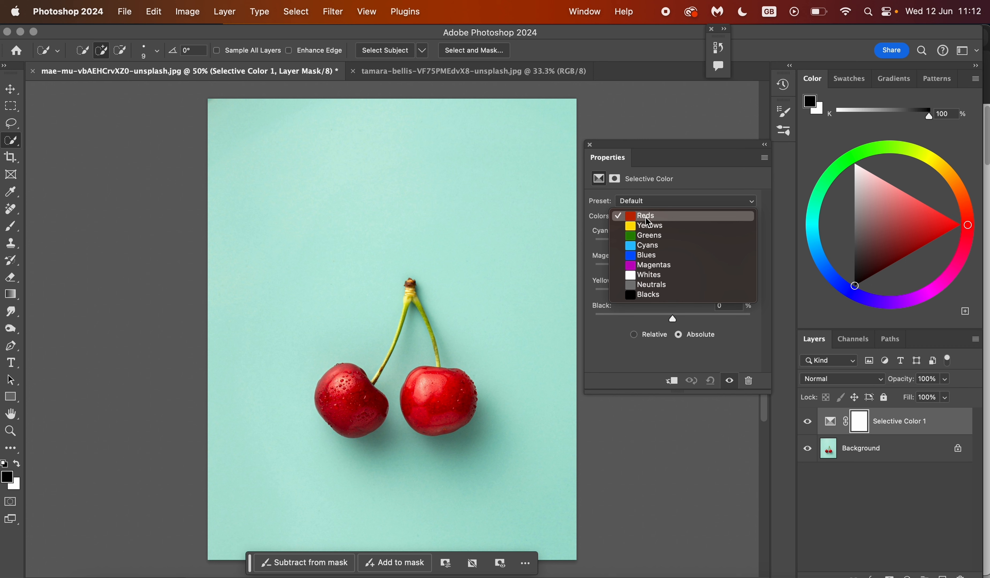
left_click(676, 216)
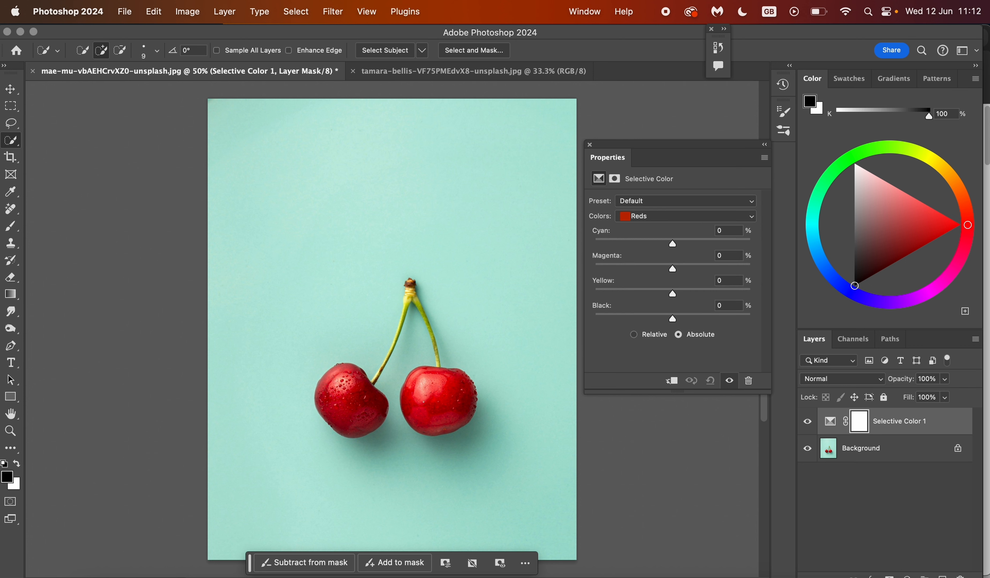
left_click_drag(673, 244, 692, 322)
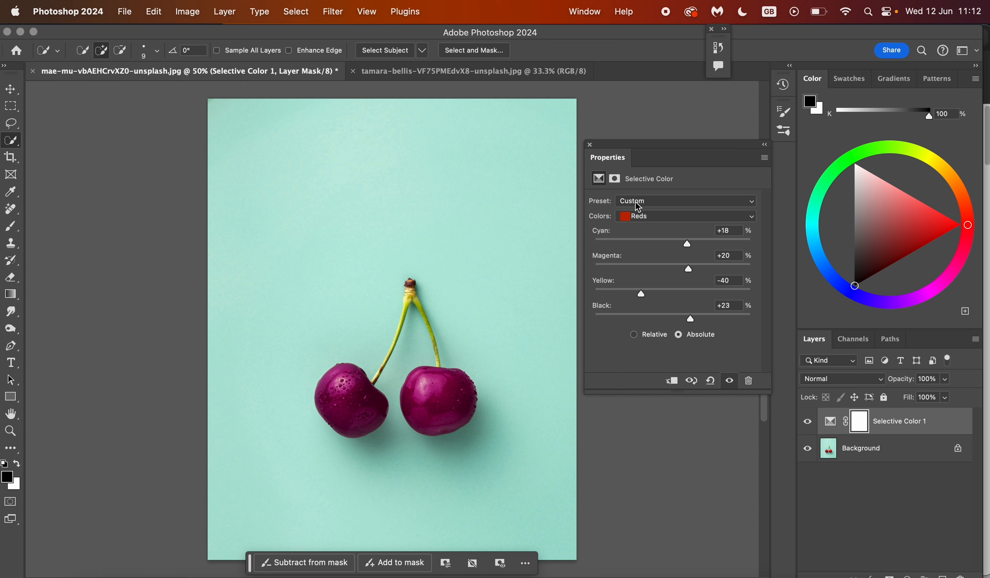
left_click_drag(688, 245, 699, 268)
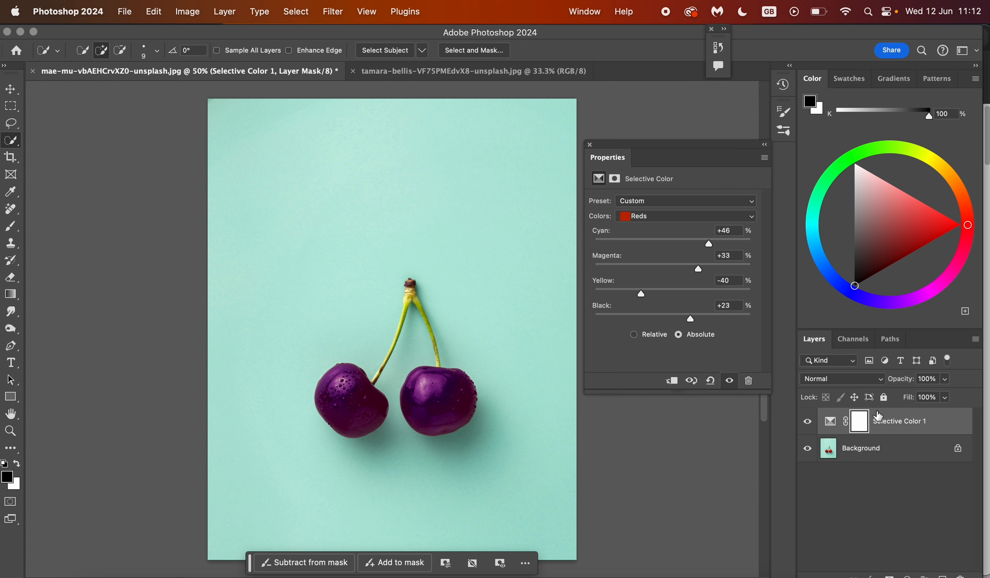
- Delete the Selective Color adjustment layer and add a Hue/Saturation adjustment layer in its place
left_click_drag(894, 417, 960, 576)
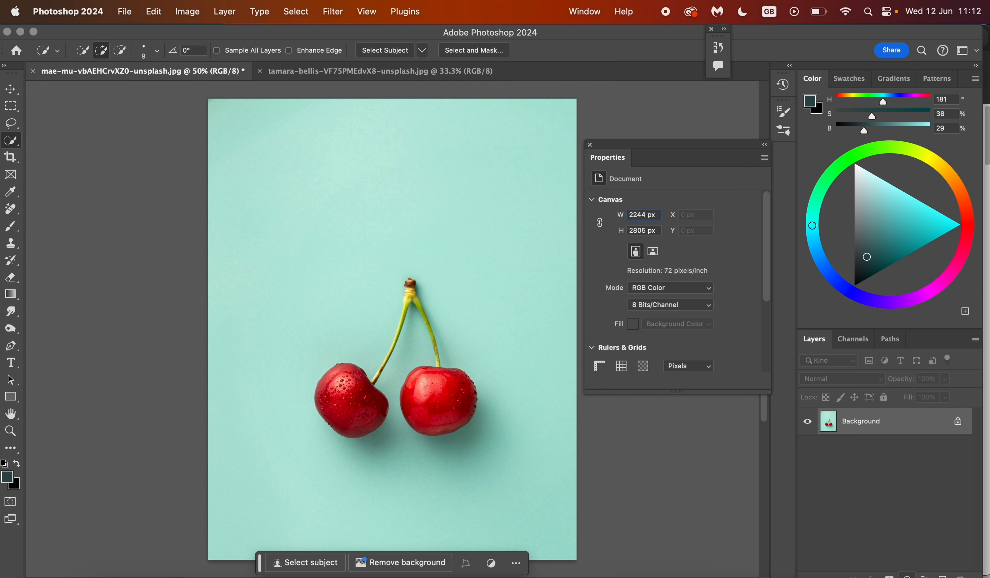
left_click(908, 576)
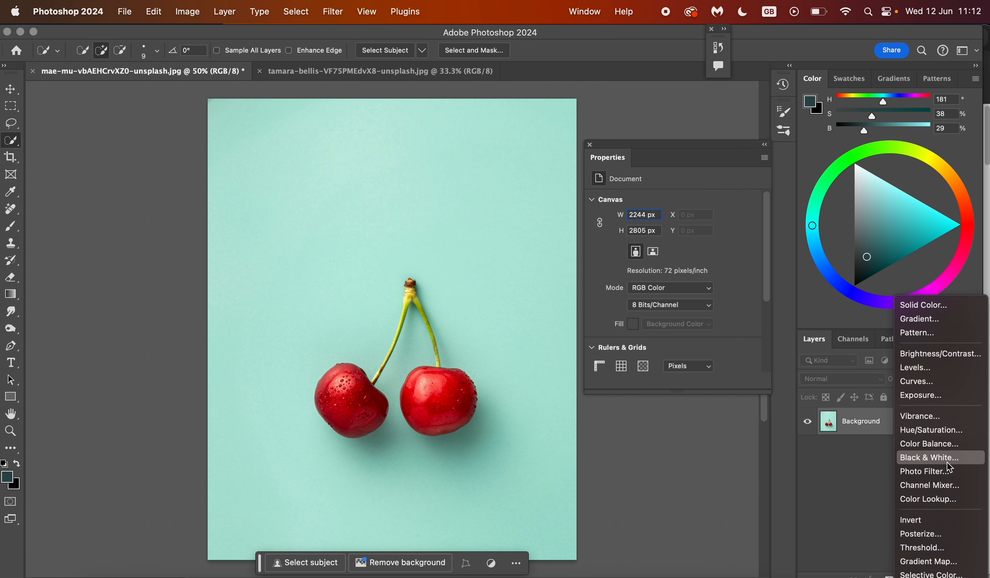
left_click(957, 435)
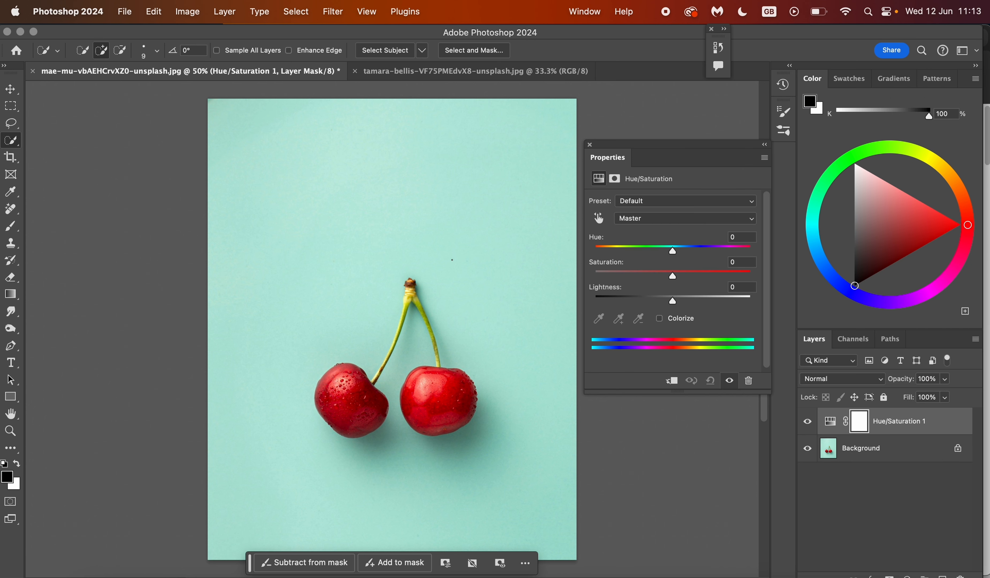
- Target the Reds range of the Hue/Saturation adjustment, sampling the backdrop, the stem and finally a cherry with the on-image adjustment tool
left_click(670, 225)
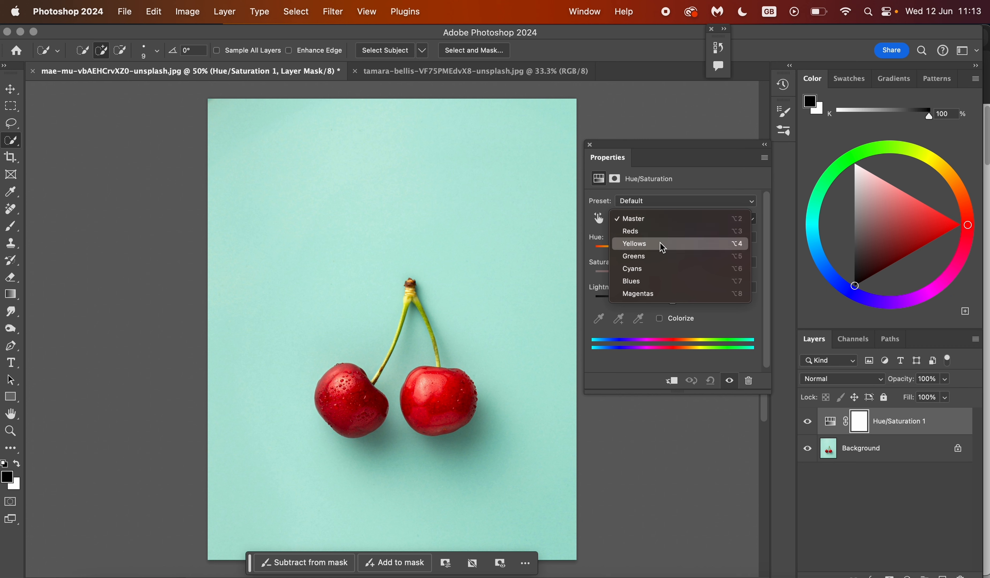
left_click(681, 231)
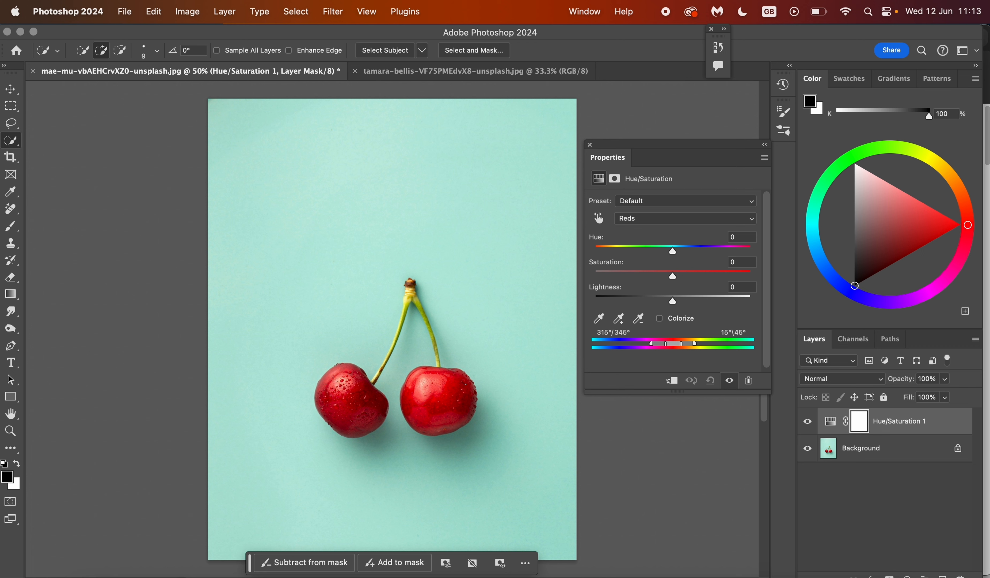
left_click(602, 224)
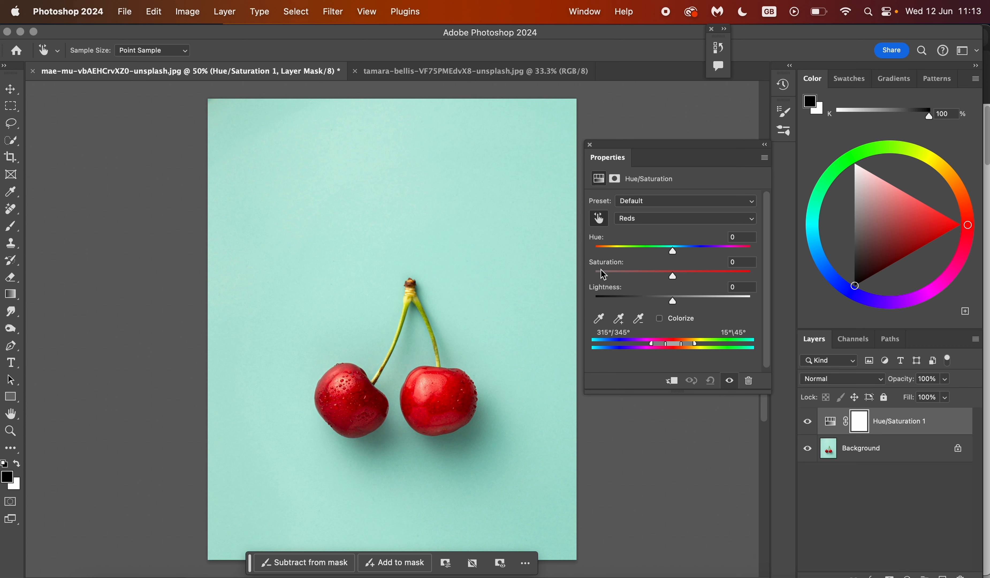
left_click(543, 234)
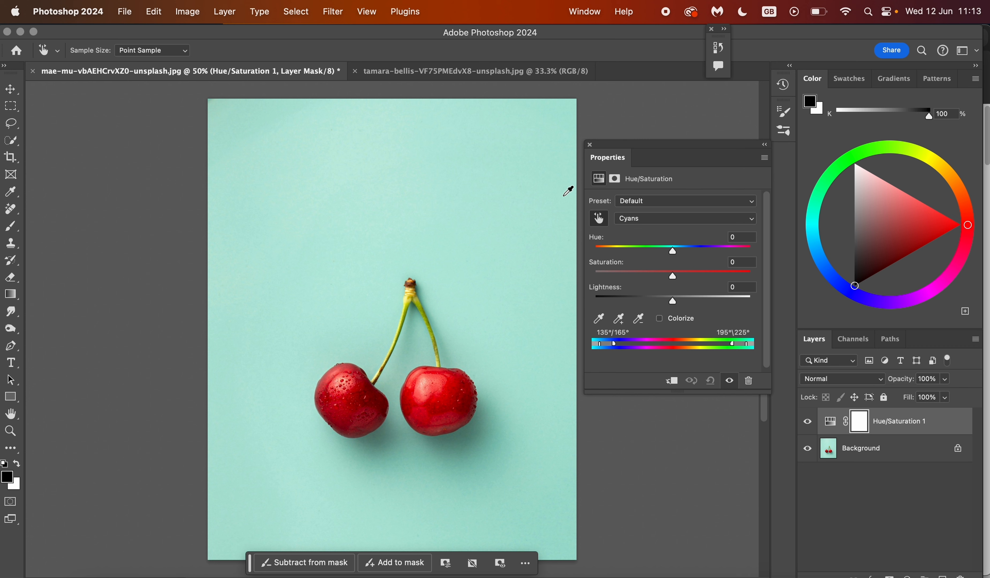
left_click(418, 295)
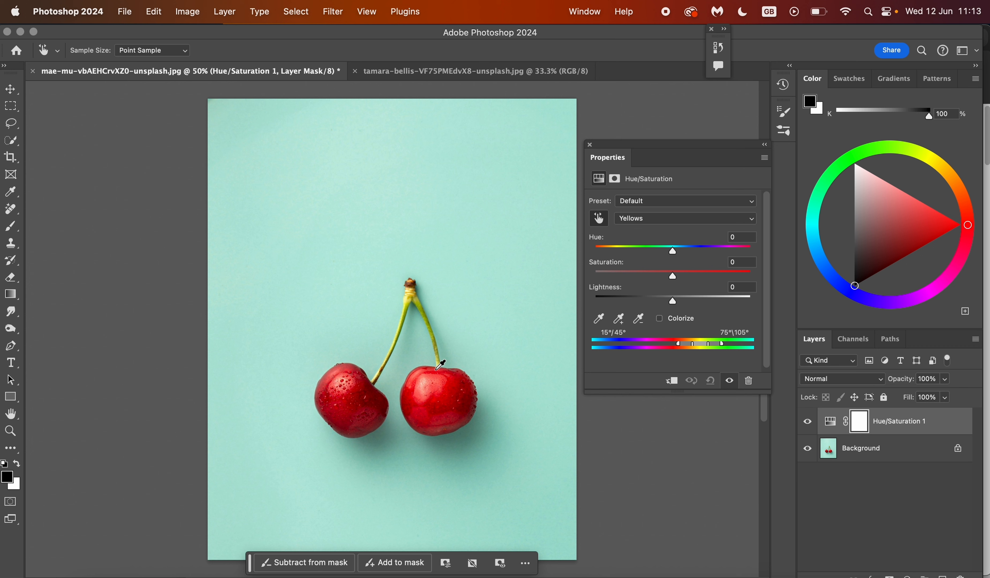
left_click(437, 380)
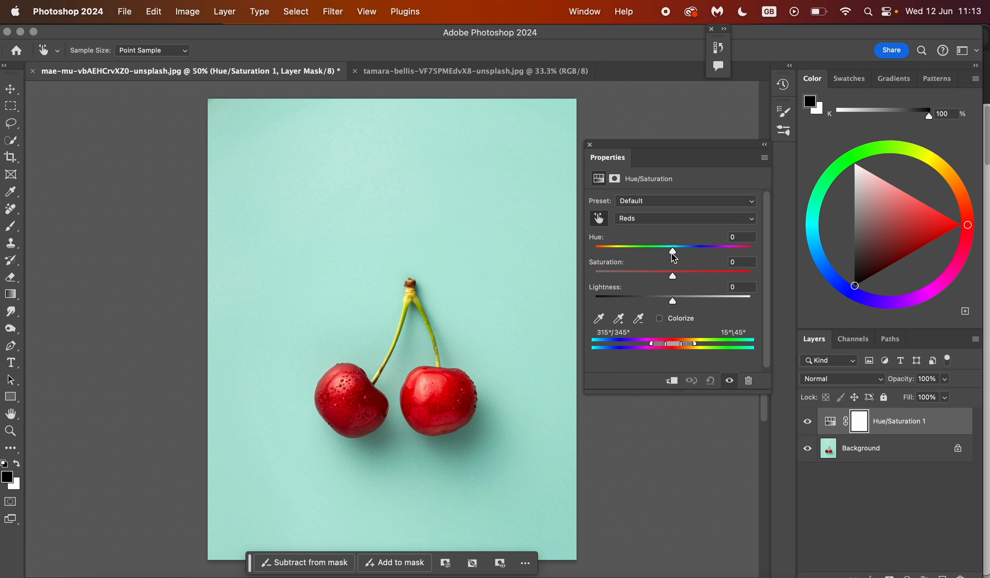
- Set the Reds range to Hue -118, Saturation +16 and Lightness -24 to recolour the cherries
left_click_drag(674, 257, 614, 253)
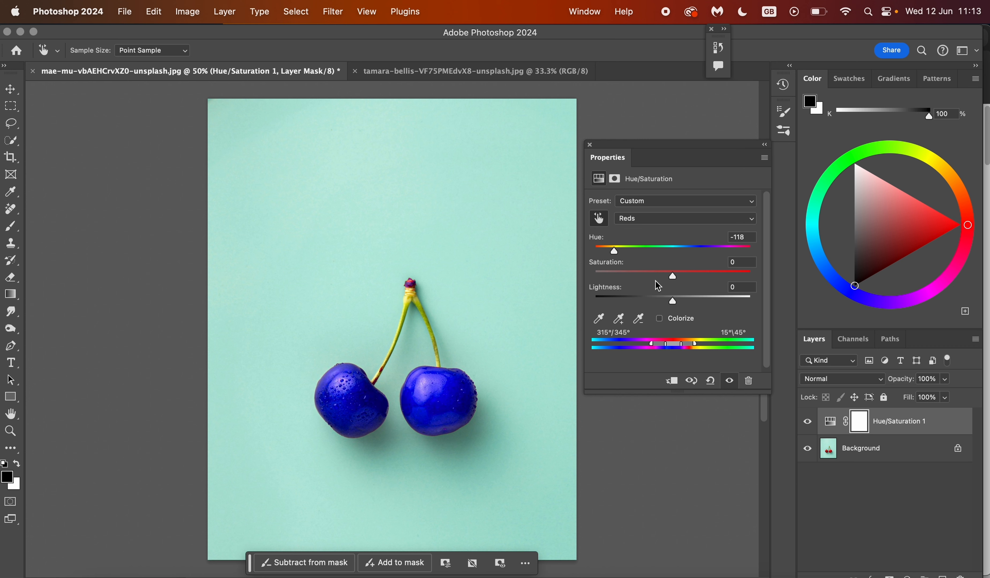
left_click_drag(674, 281, 654, 302)
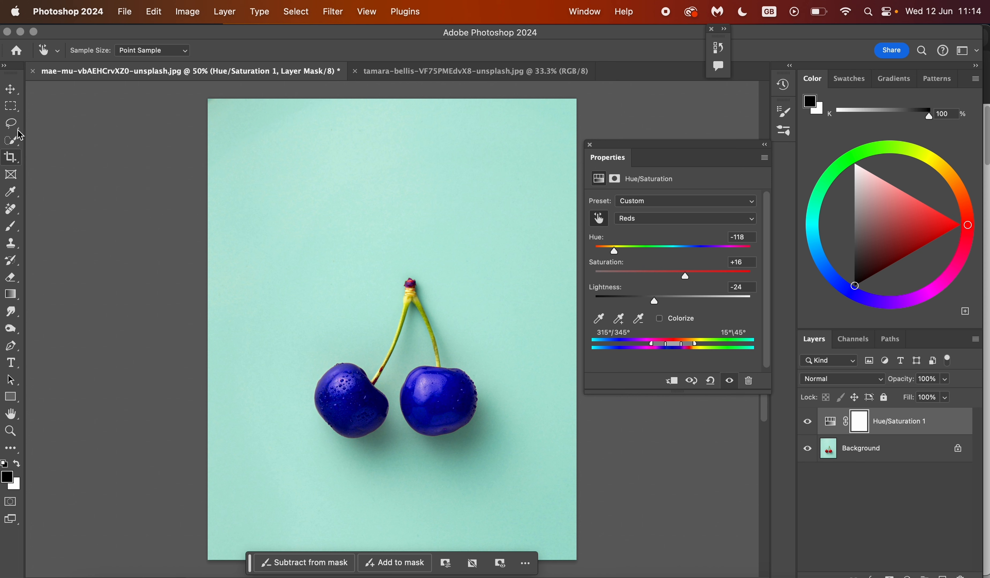
- Close the cherry photo document and clear the floating Properties panel off the portrait
left_click(34, 73)
left_click(479, 286)
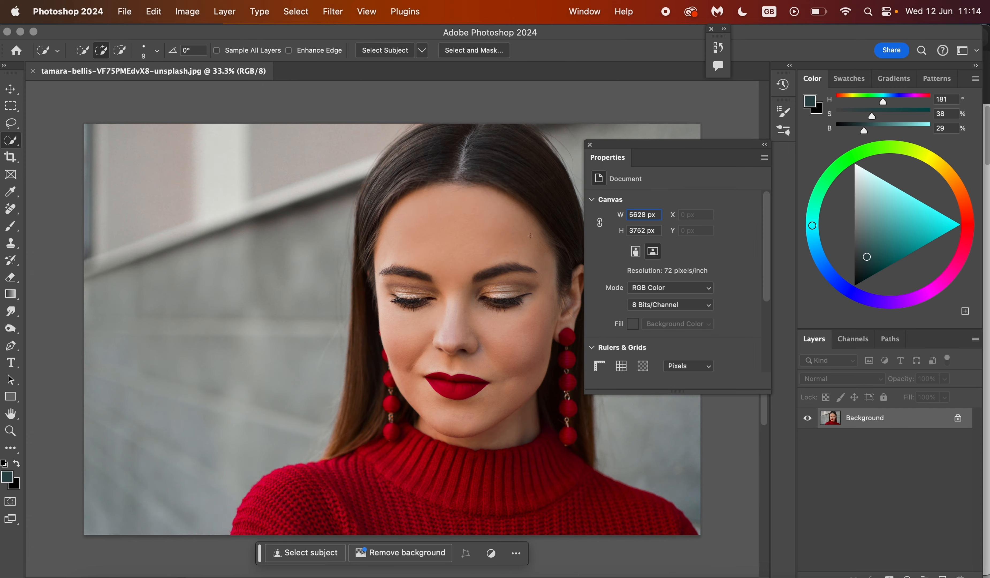
left_click(590, 144)
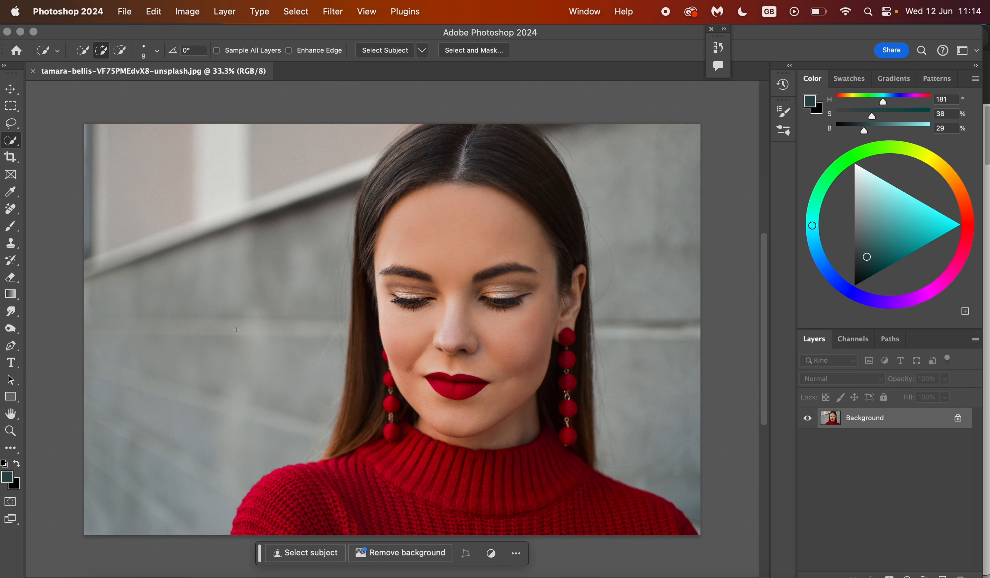
- Try a Selective Color adjustment on the portrait's Reds with Cyan +55, and delete that adjustment layer
left_click(891, 575)
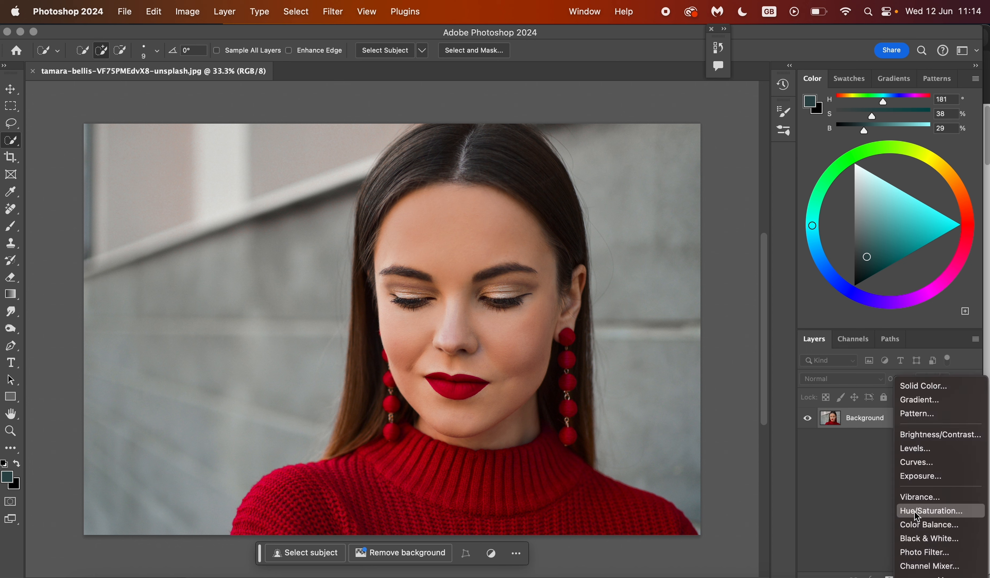
left_click(929, 574)
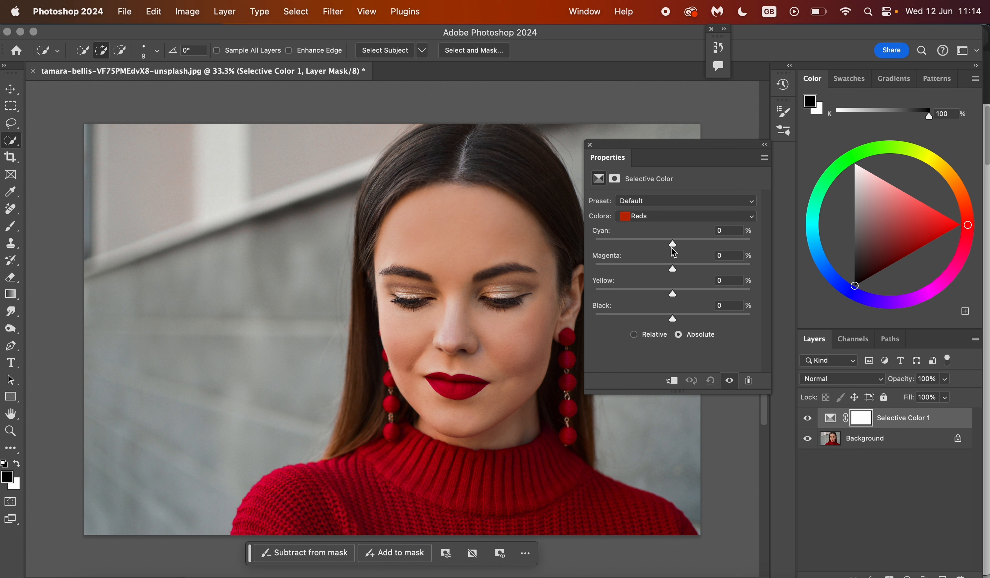
left_click_drag(673, 243, 716, 245)
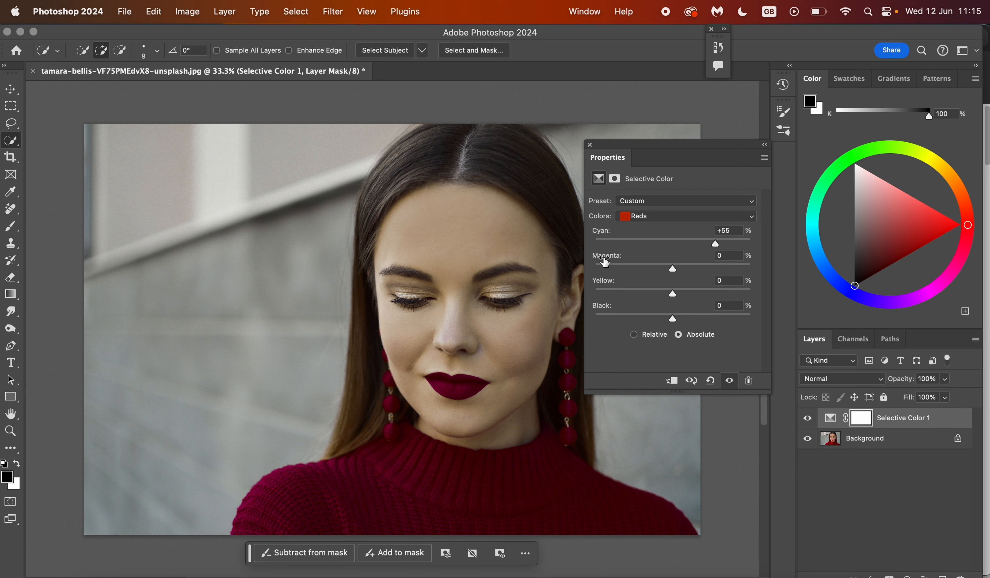
left_click_drag(899, 425, 959, 573)
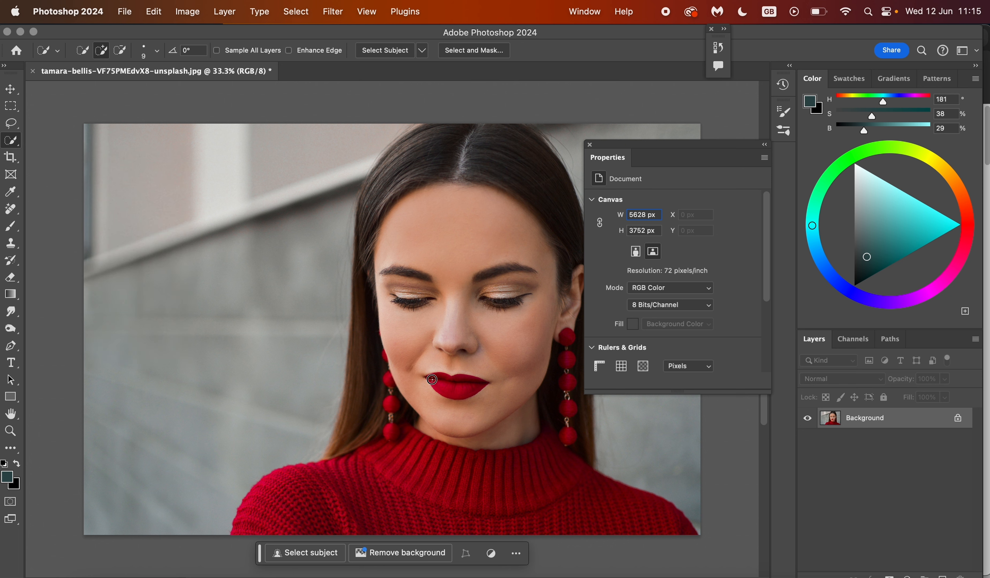
- Select the woman's lips with the Quick Selection tool and open Select and Mask with the On White view
mouse_move(432, 379)
left_mouse_down()
mouse_move(476, 387)
mouse_move(470, 394)
left_mouse_up()
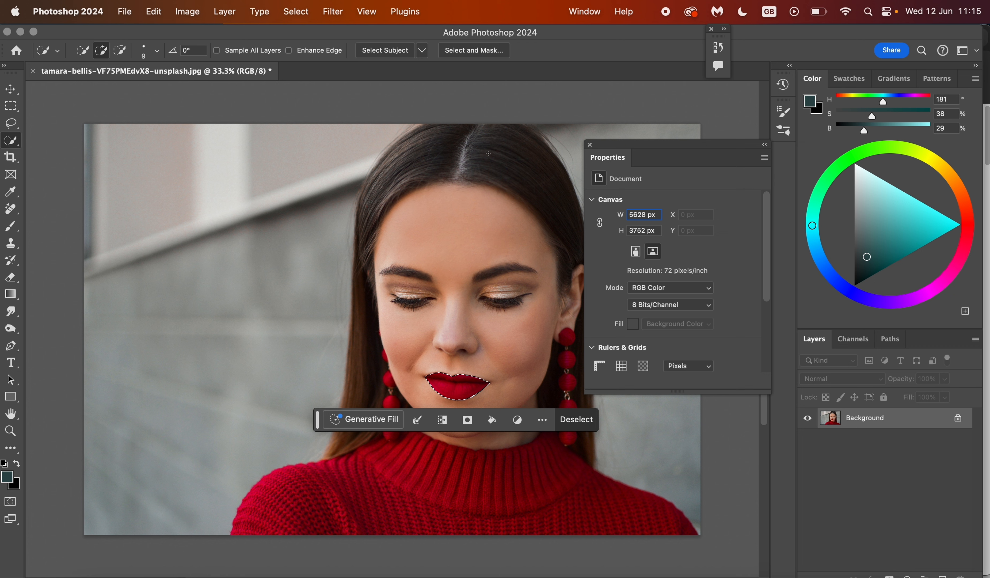
left_click(502, 54)
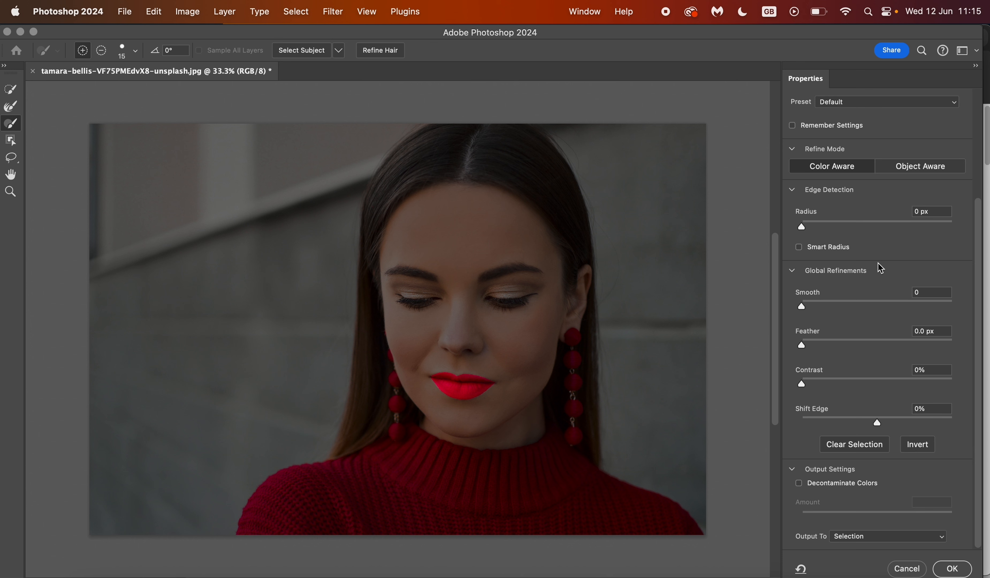
scroll(877, 263, "up", 5)
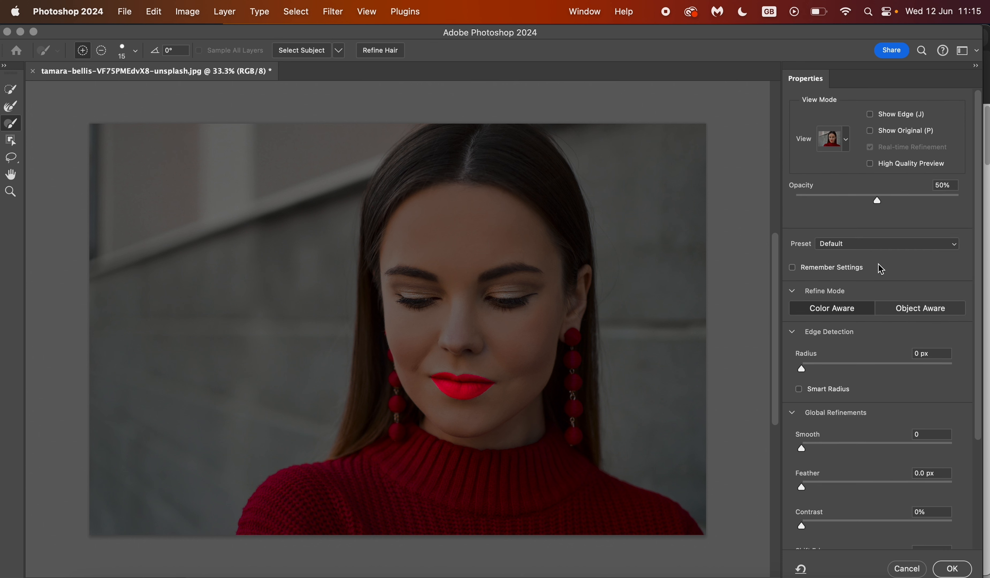
left_click(848, 141)
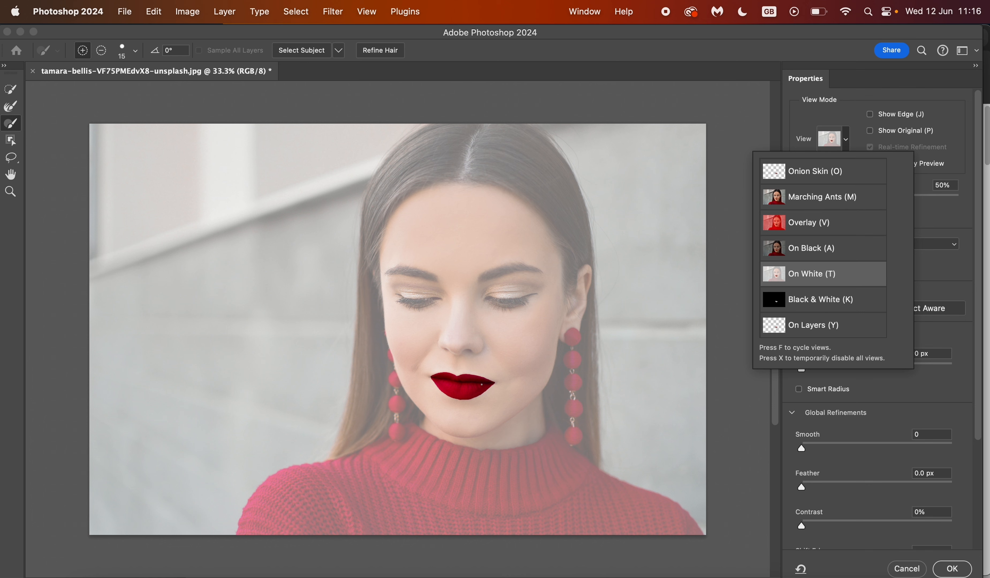
left_click(809, 273)
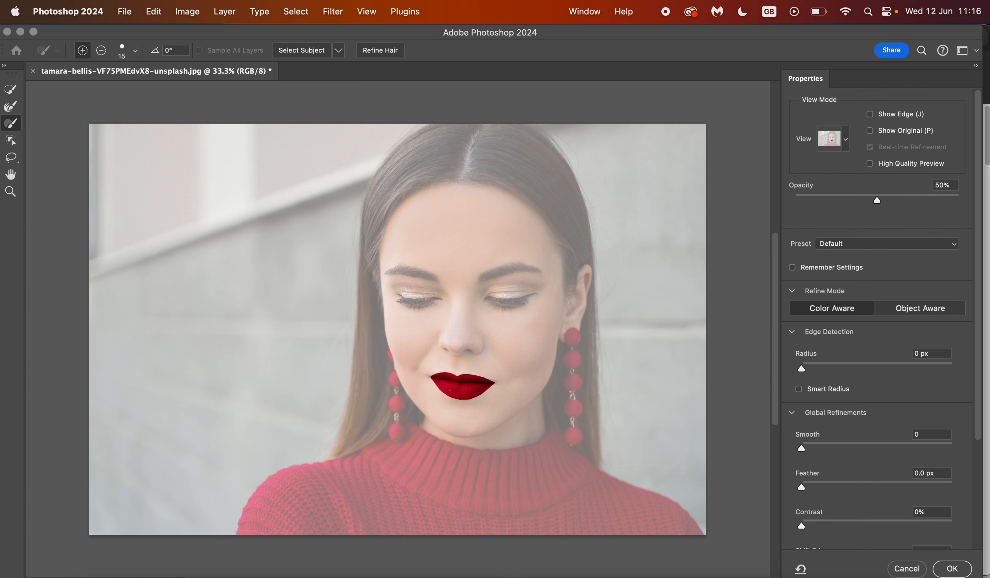
- Refine the lower edge of the lip selection by brushing, subtracting the excess skin with a size 30 brush
key("super+plus")
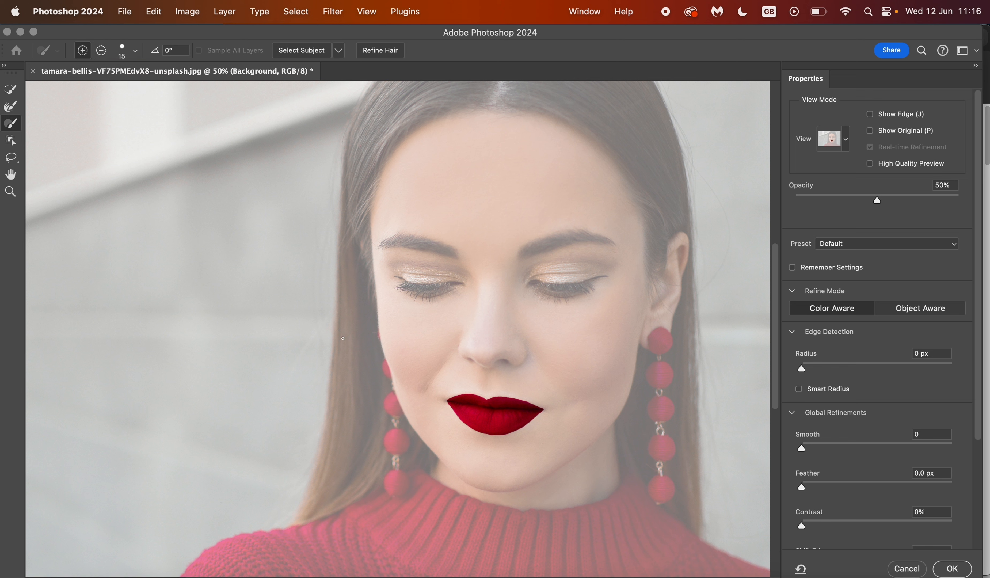
mouse_move(513, 431)
left_mouse_down()
mouse_move(483, 433)
mouse_move(538, 413)
mouse_move(504, 433)
mouse_move(525, 422)
mouse_move(504, 433)
left_mouse_up()
key("bracketright")
left_click(101, 50)
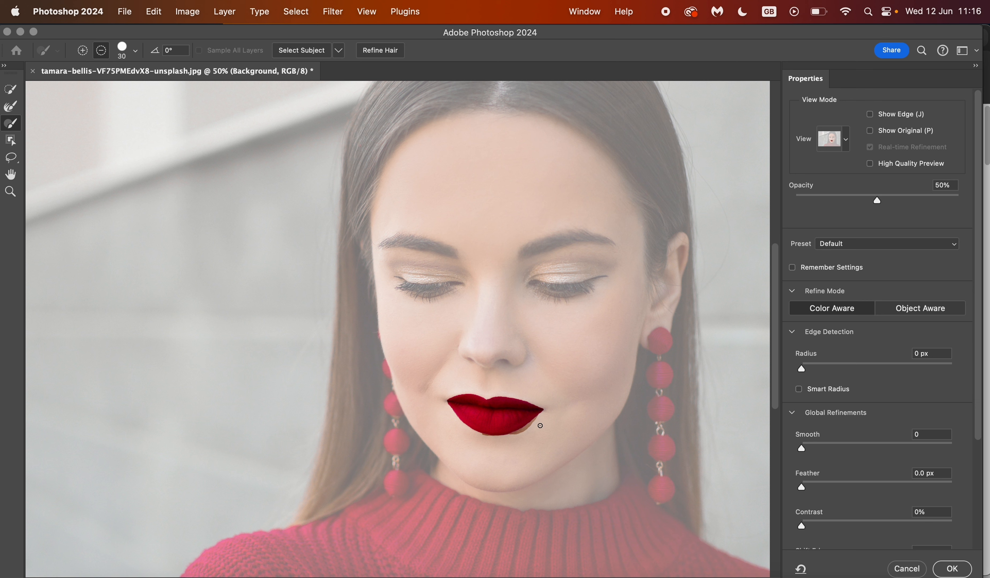
mouse_move(540, 425)
left_mouse_down()
mouse_move(483, 437)
mouse_move(512, 438)
mouse_move(536, 419)
left_mouse_up()
- Soften the lip selection's edge with Feather 2.1 px and Smooth 12
left_click_drag(802, 488, 820, 490)
left_click(813, 449)
left_click_drag(815, 453, 820, 451)
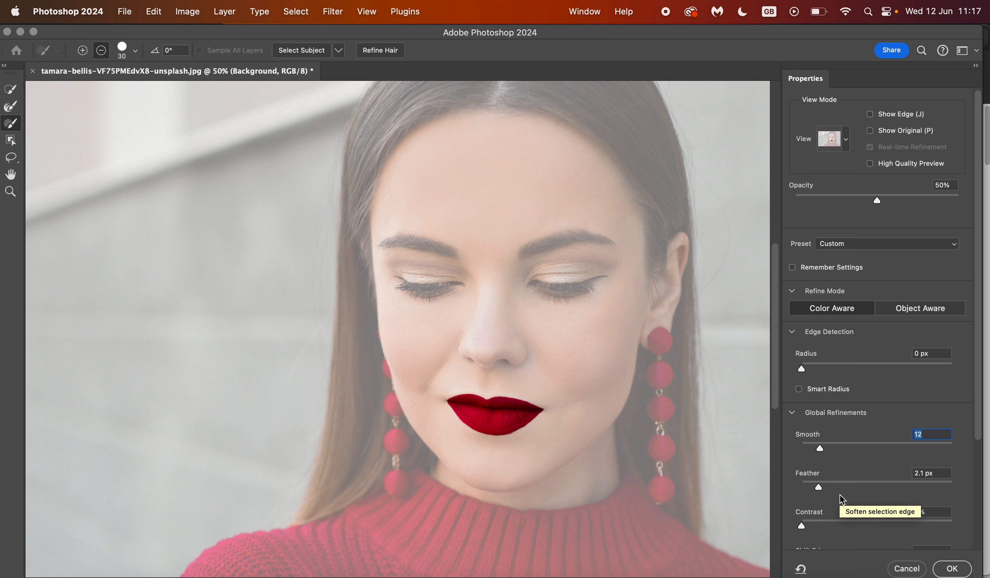
- Output the refined lip selection to a New Layer and apply it
scroll(841, 500, "down", 5)
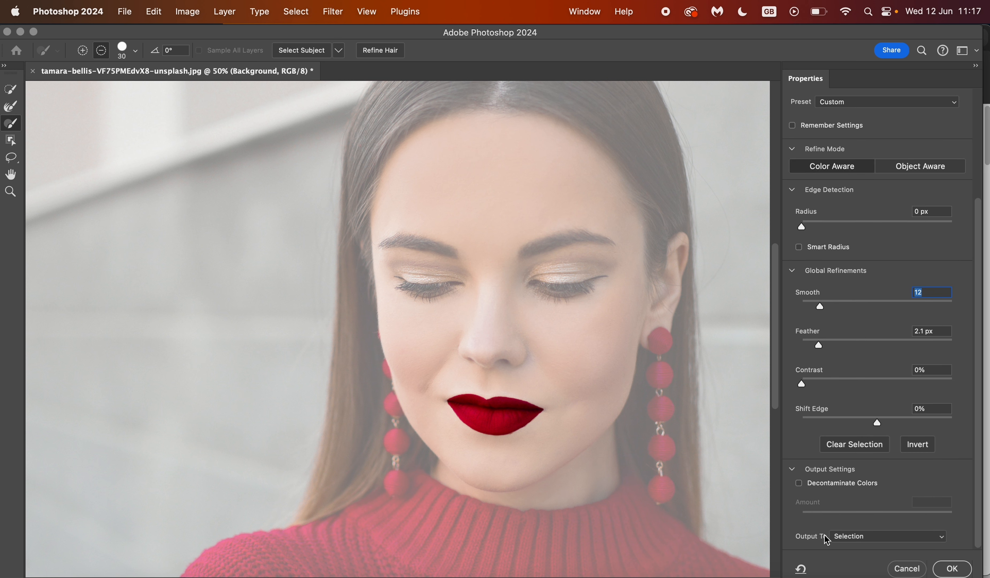
left_click(880, 539)
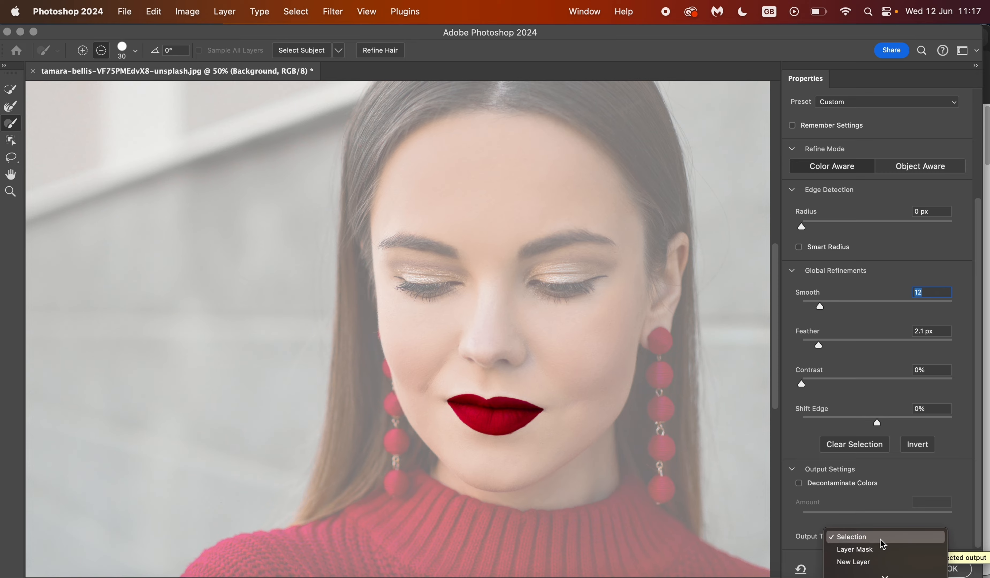
left_click(894, 561)
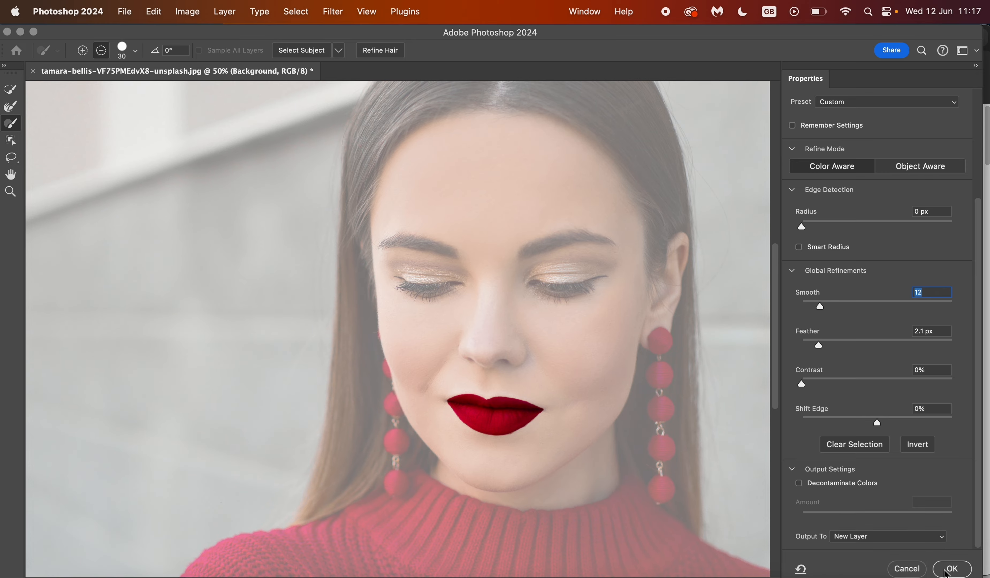
left_click(957, 568)
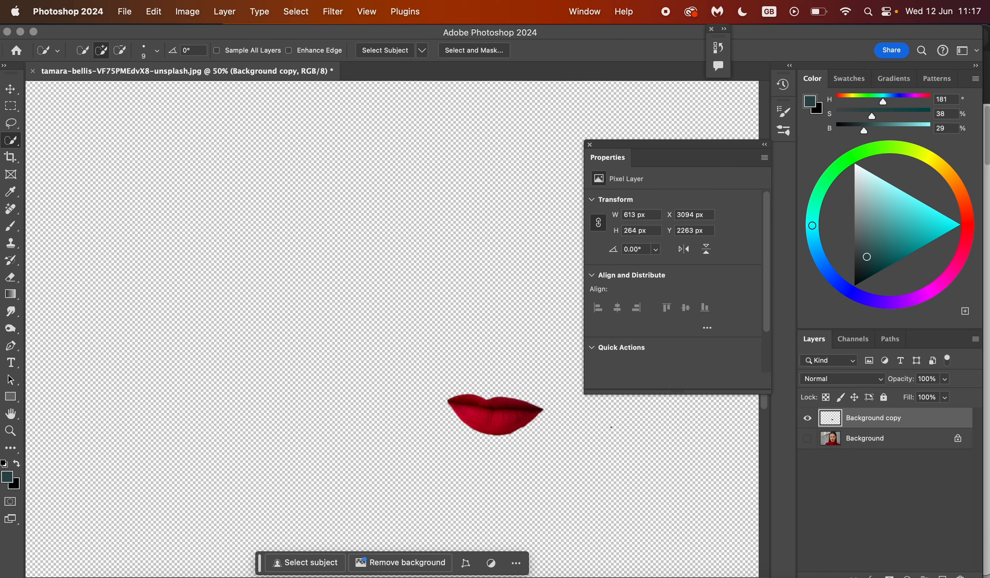
- Toggle the visibility of the extracted lips layer and show the Background layer beneath it
left_click(807, 418)
left_click(807, 419)
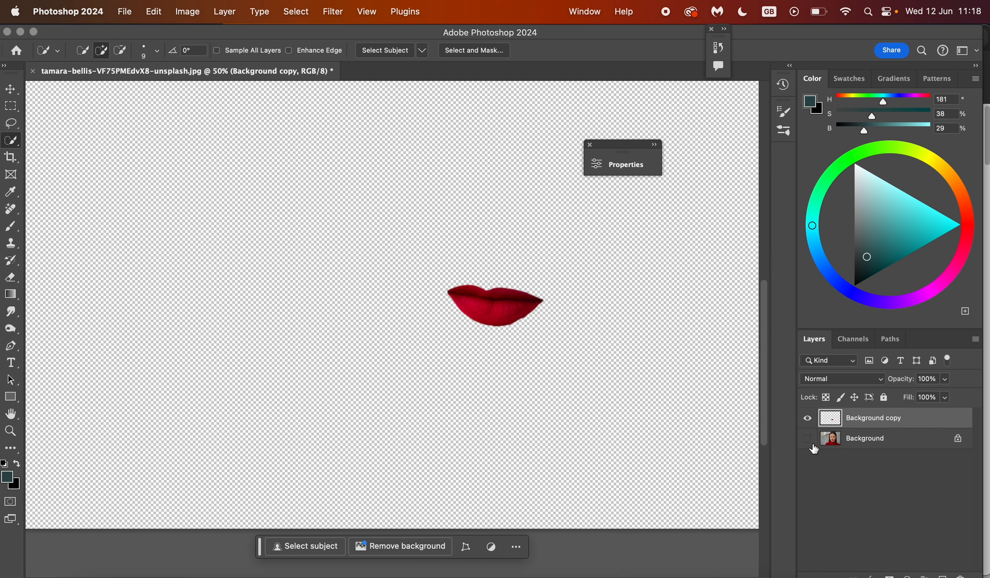
left_click(809, 440)
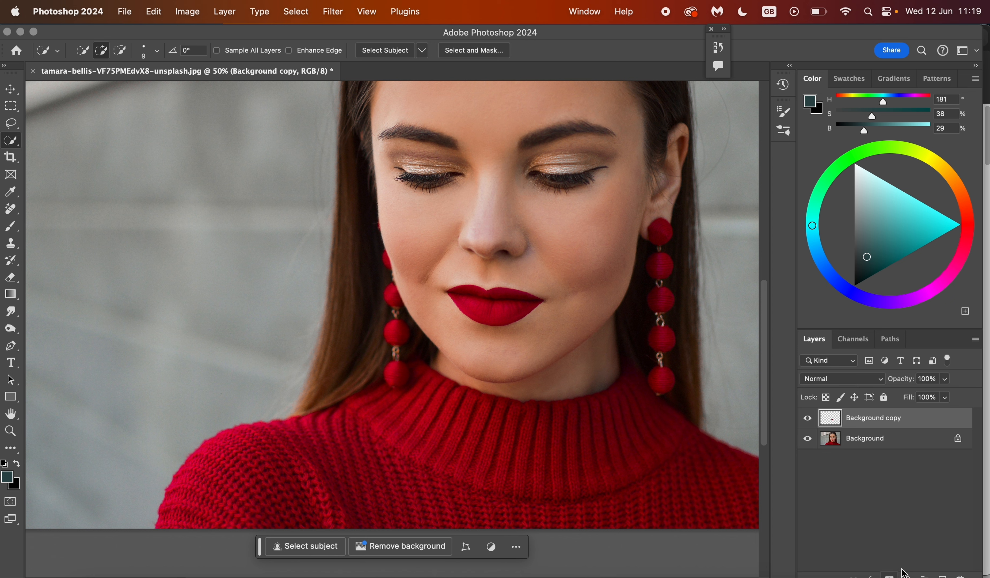
- Try a Selective Color adjustment clipped to the lips layer, with Reds at Cyan +22, Magenta +27 and Yellow -14, and delete it
left_click(907, 576)
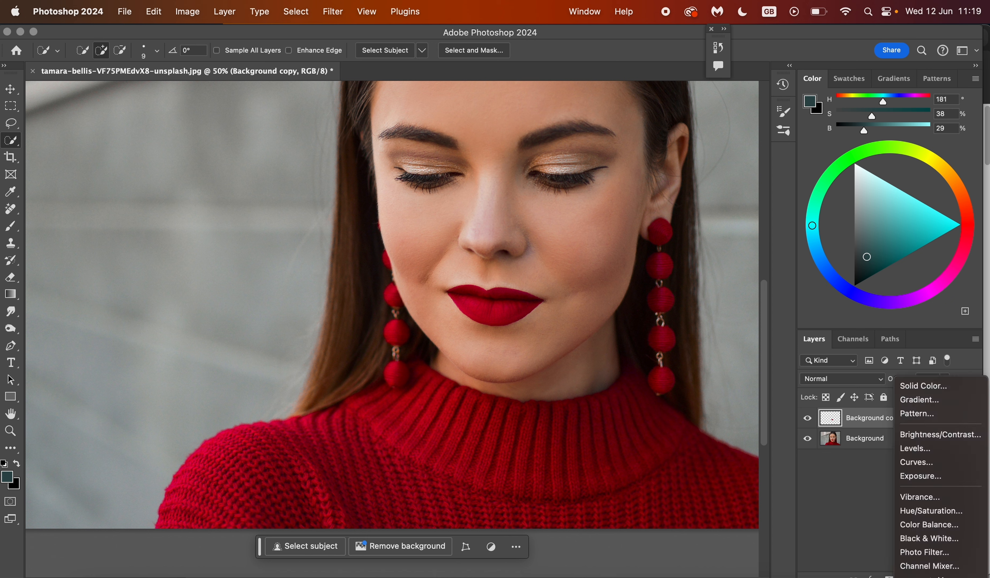
scroll(931, 574, "down", 5)
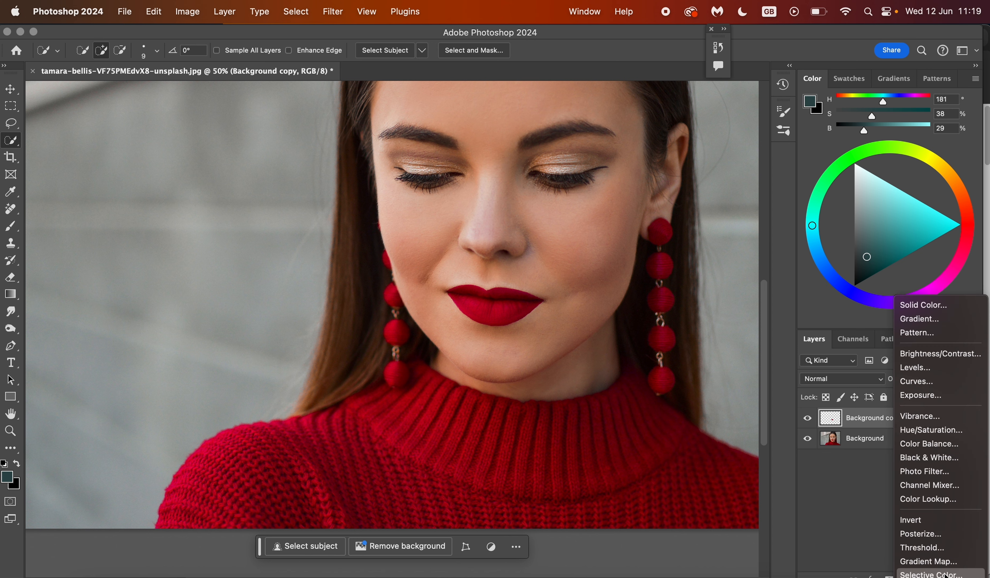
left_click(945, 574)
left_click_drag(212, 307, 231, 310)
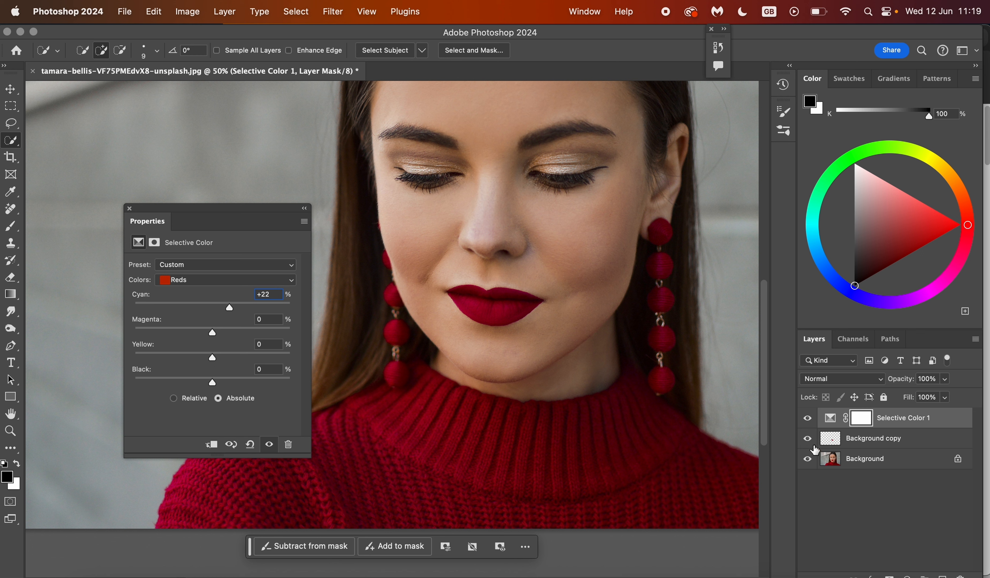
left_click(214, 445)
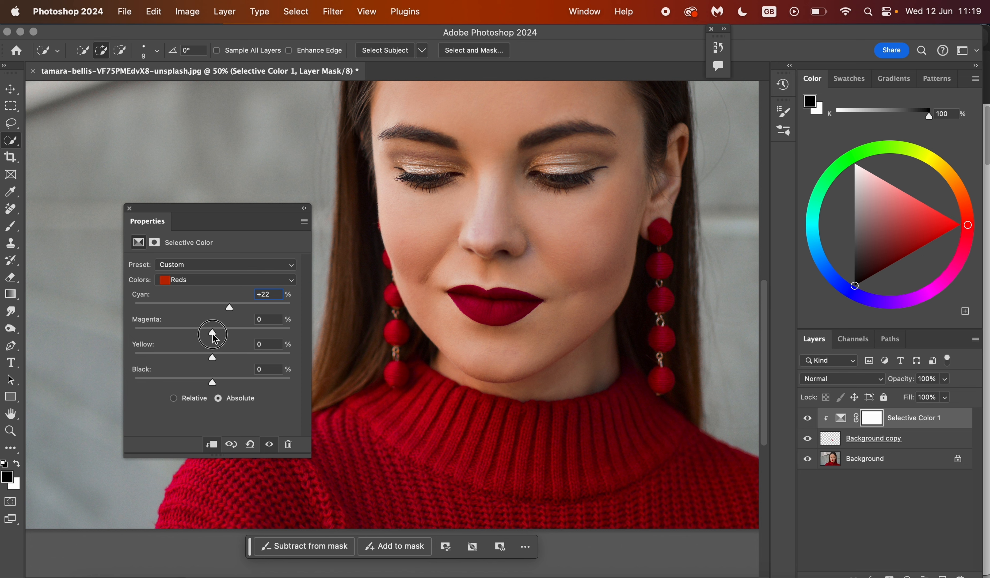
left_click_drag(215, 338, 203, 358)
left_click_drag(909, 418, 961, 575)
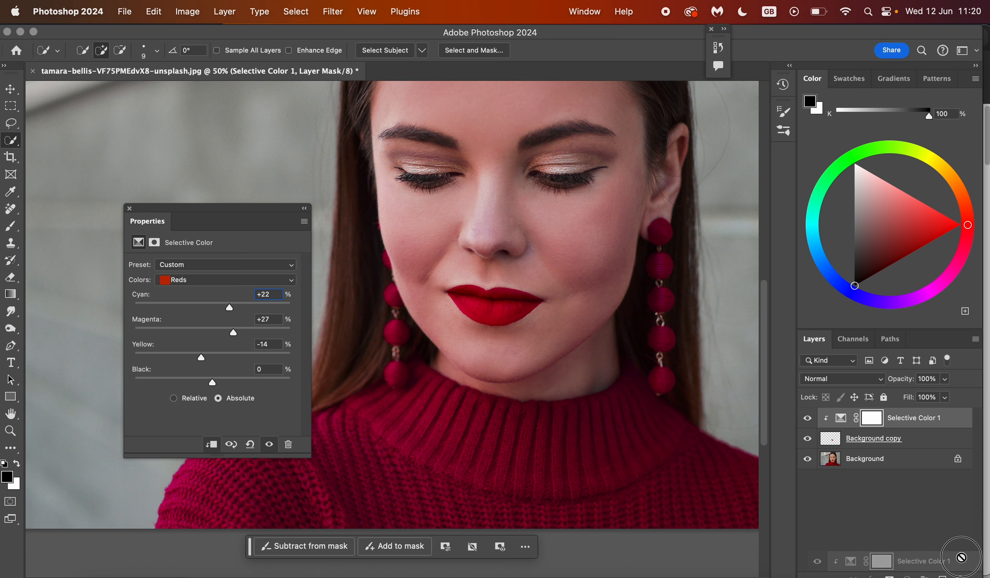
- Add a Hue/Saturation adjustment clipped to the lips layer and shift its Hue to -9
left_click(907, 575)
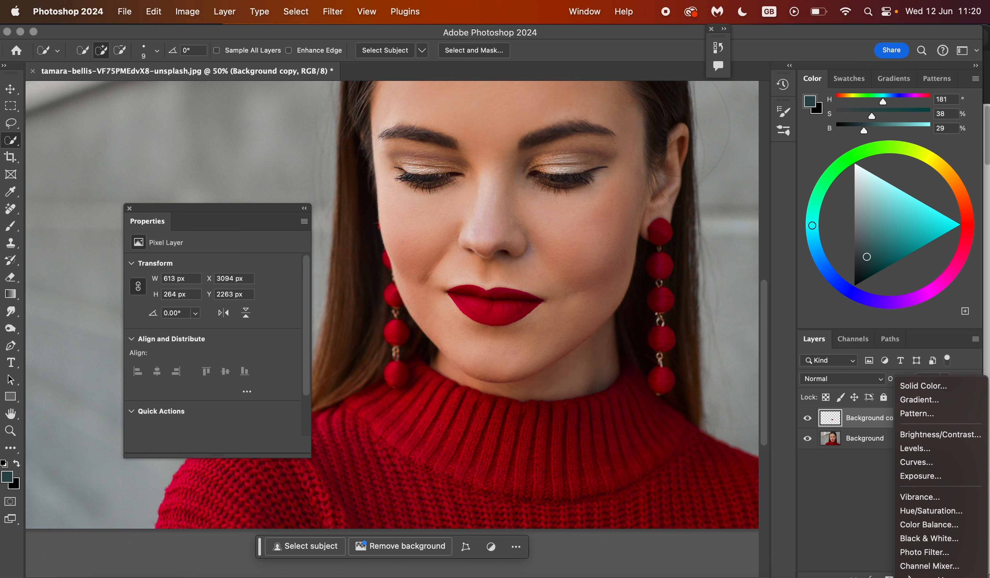
left_click(930, 511)
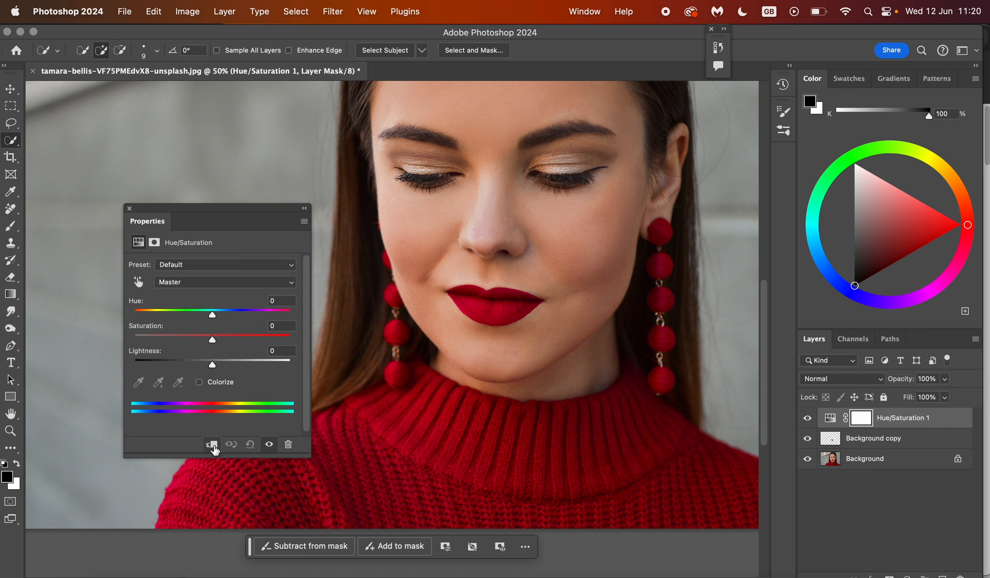
left_click(214, 449)
mouse_move(213, 315)
left_mouse_down()
mouse_move(170, 317)
mouse_move(241, 308)
mouse_move(207, 307)
left_mouse_up()
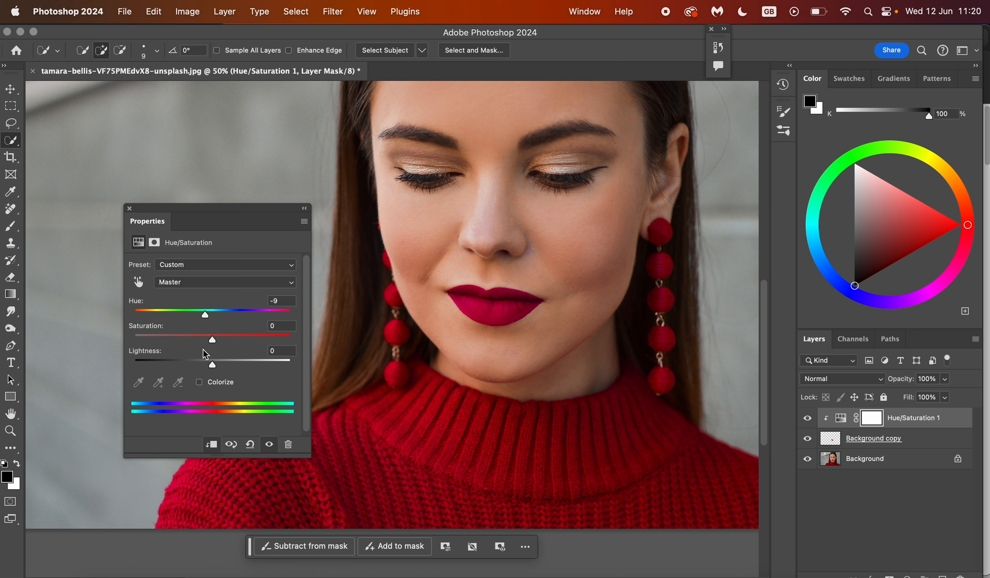
- Colorize the lips blue with Hue 192, adjusting the Saturation and Lightness of the clipped adjustment
left_click(201, 384)
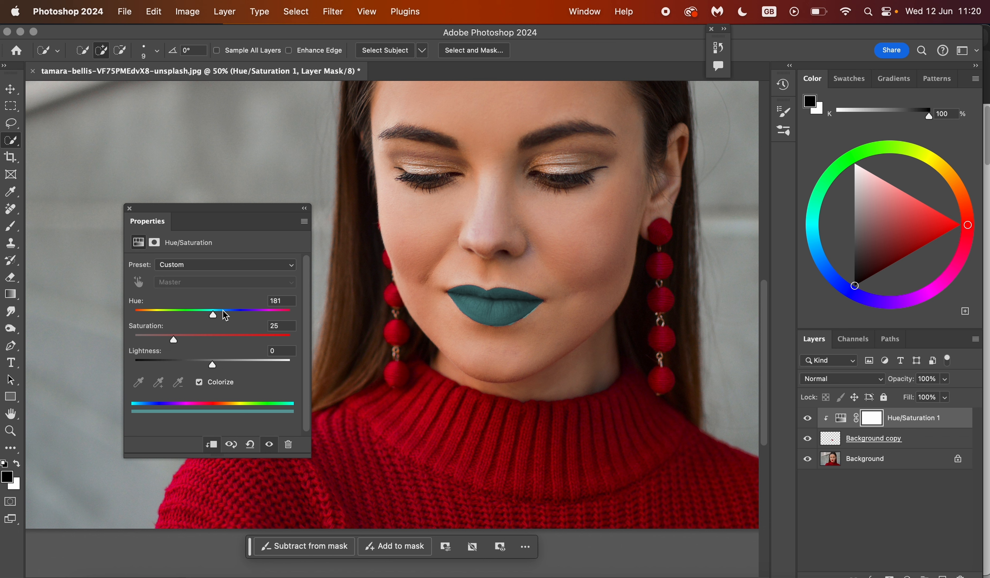
mouse_move(213, 314)
left_mouse_down()
mouse_move(274, 316)
mouse_move(220, 317)
left_mouse_up()
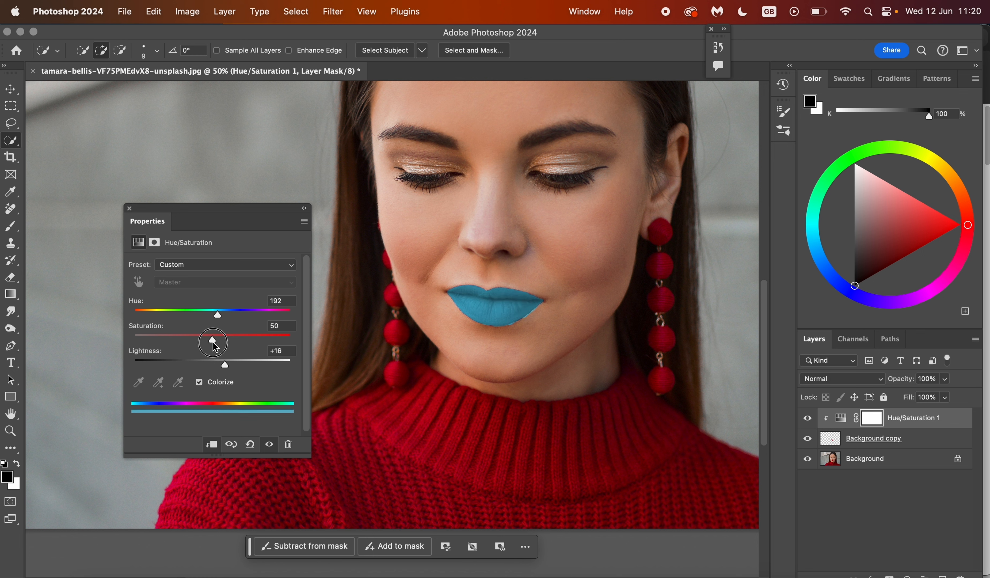
left_click_drag(213, 340, 207, 365)
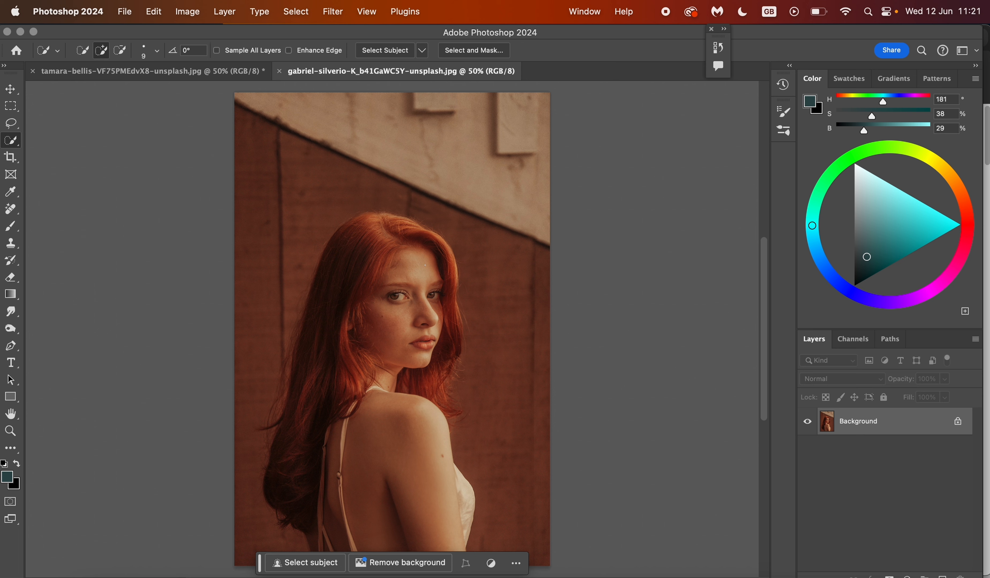
- Try a quick selection of the red hair in the second portrait and clear it
mouse_move(372, 233)
left_mouse_down()
mouse_move(331, 286)
mouse_move(328, 413)
mouse_move(289, 485)
left_mouse_up()
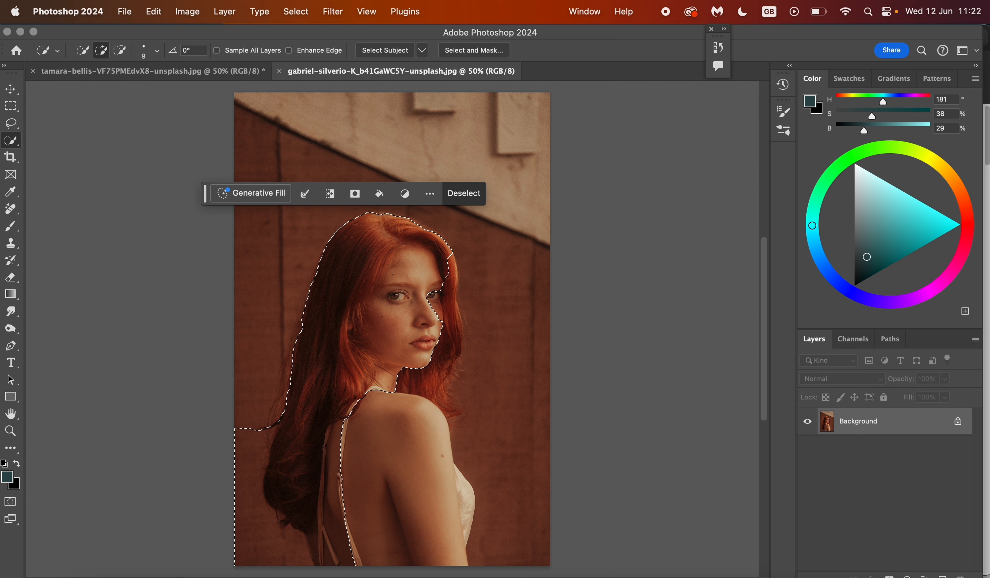
key("super+d")
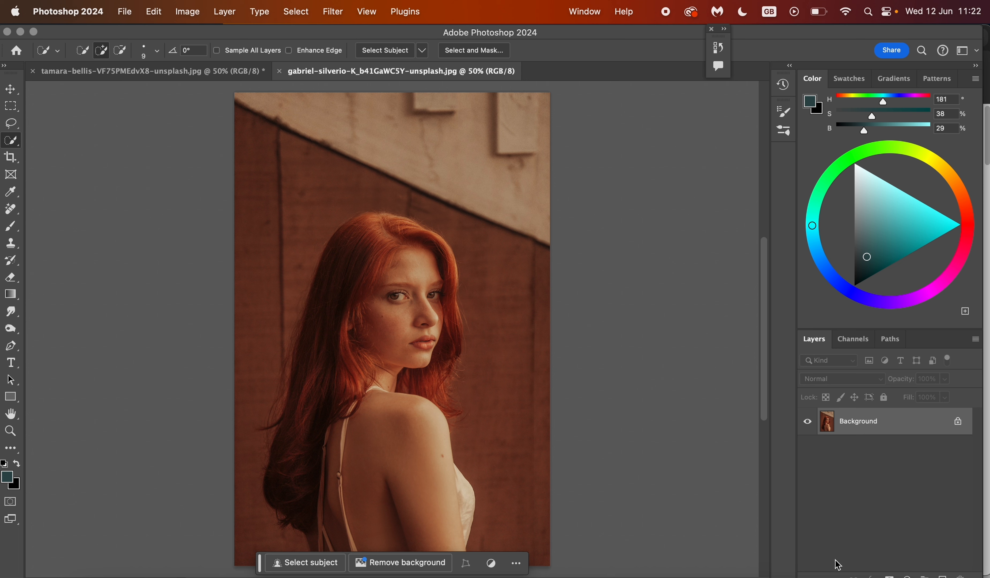
- Add a Hue/Saturation adjustment with Hue -69 to the red-haired portrait and invert its layer mask to black
left_click(909, 575)
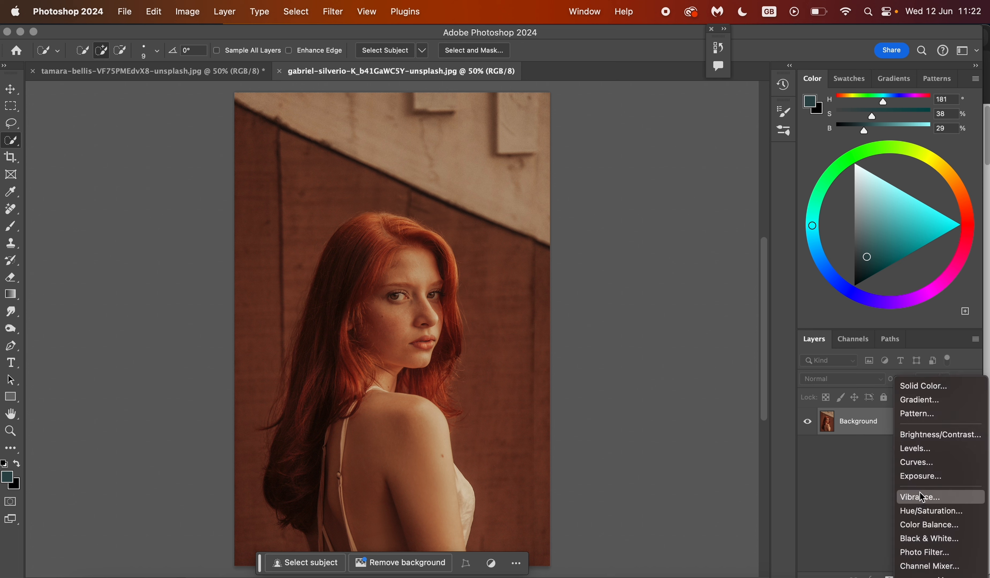
left_click(917, 511)
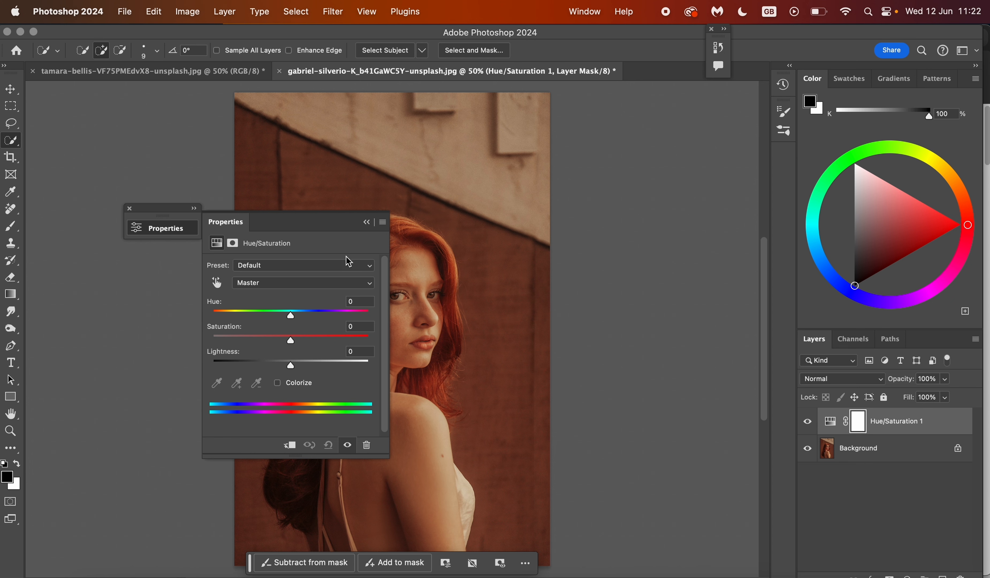
left_click_drag(334, 232, 238, 257)
left_click_drag(195, 340, 155, 342)
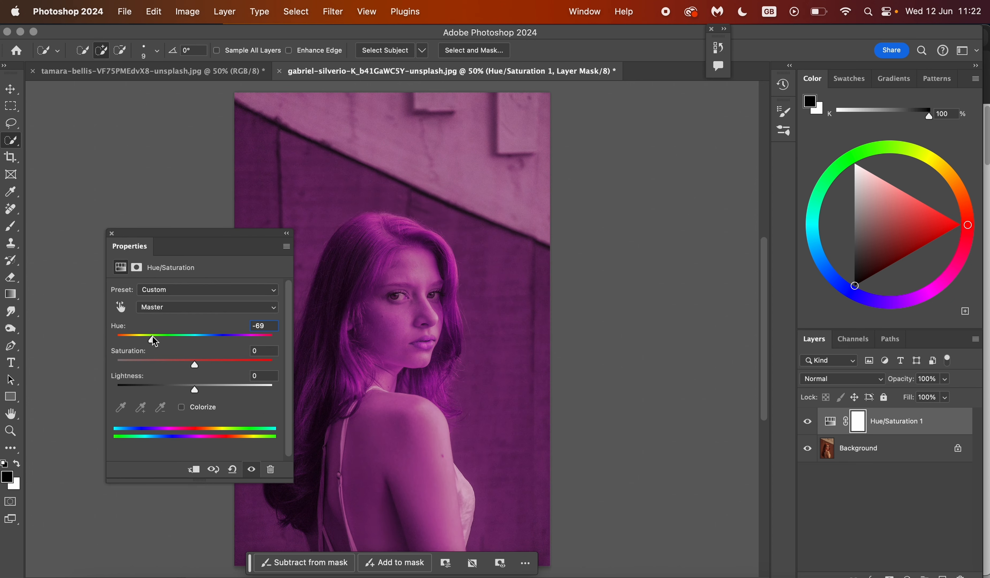
left_click(287, 233)
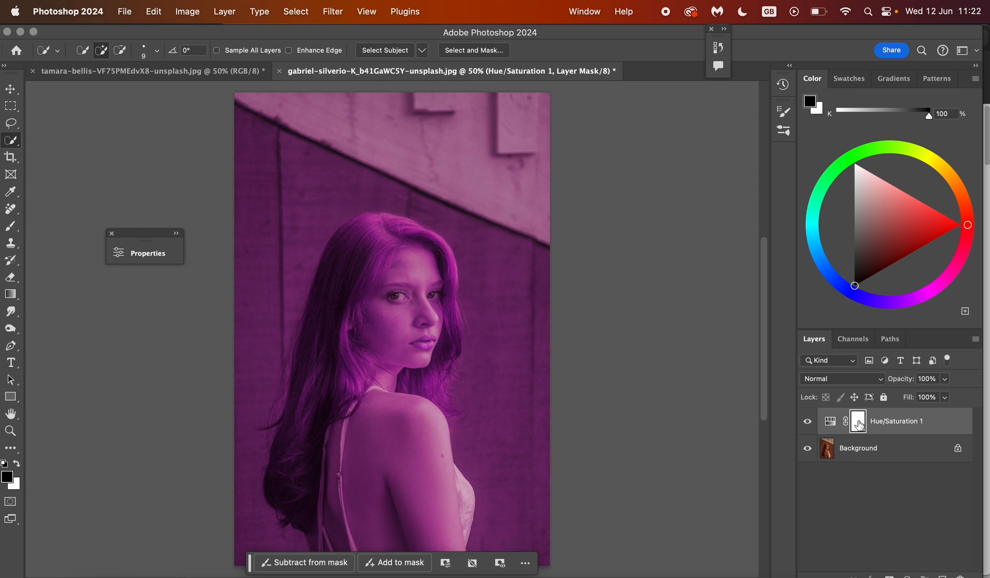
key("super+i")
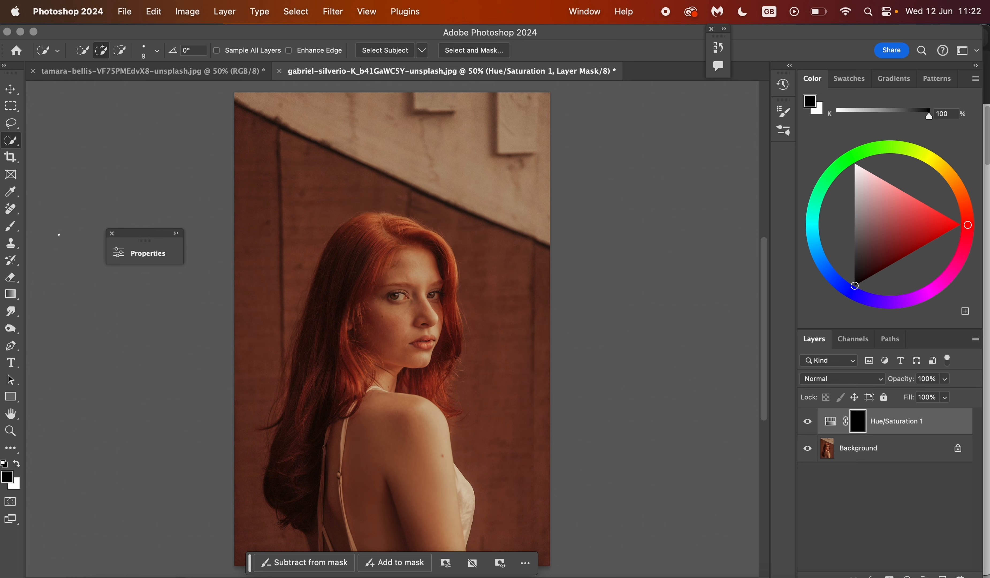
- Set up a soft brush with 0% hardness and 100% opacity, using white as the foreground colour
left_click(13, 228)
left_click(94, 51)
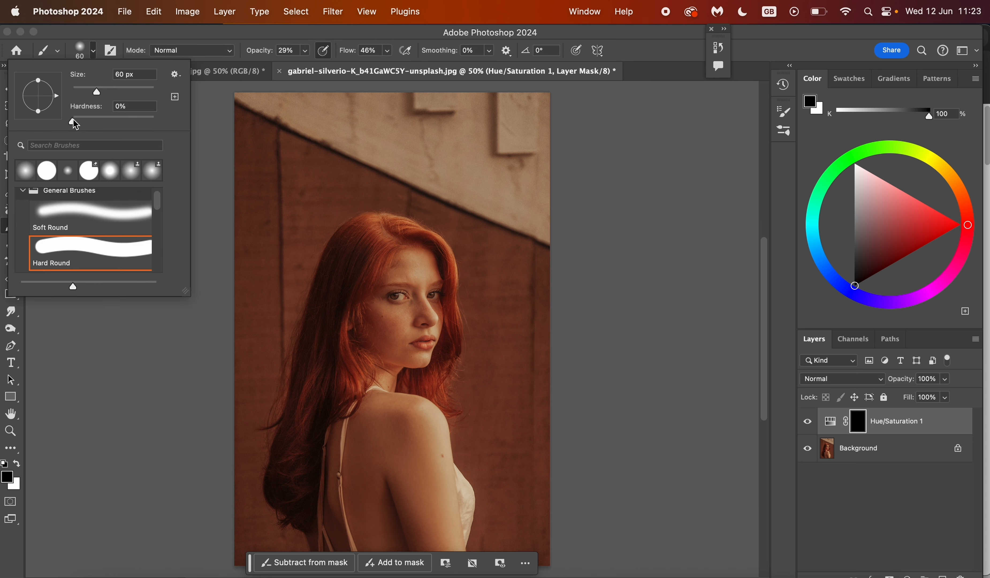
left_click_drag(73, 120, 69, 120)
left_click(279, 44)
left_click(304, 51)
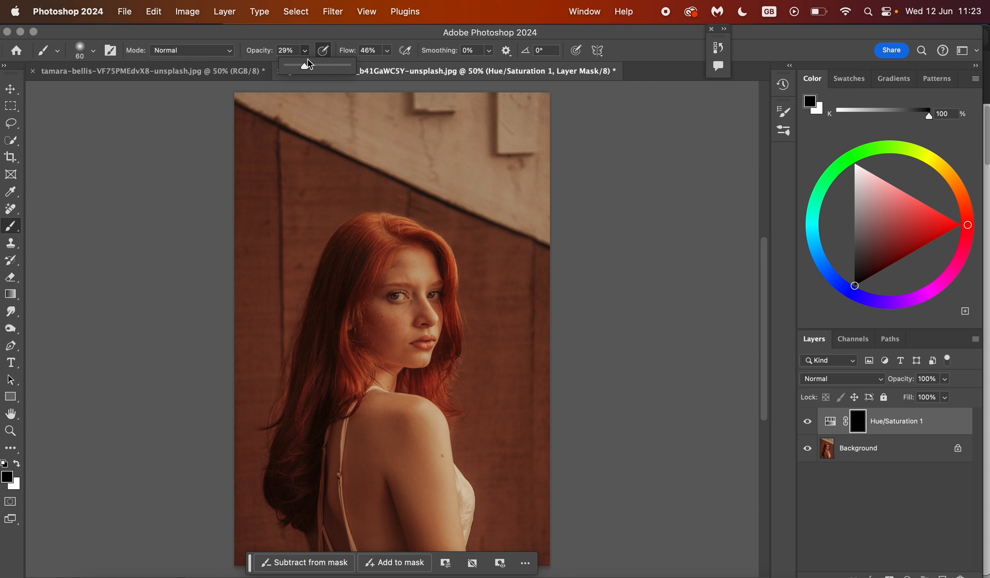
left_click_drag(310, 65, 354, 46)
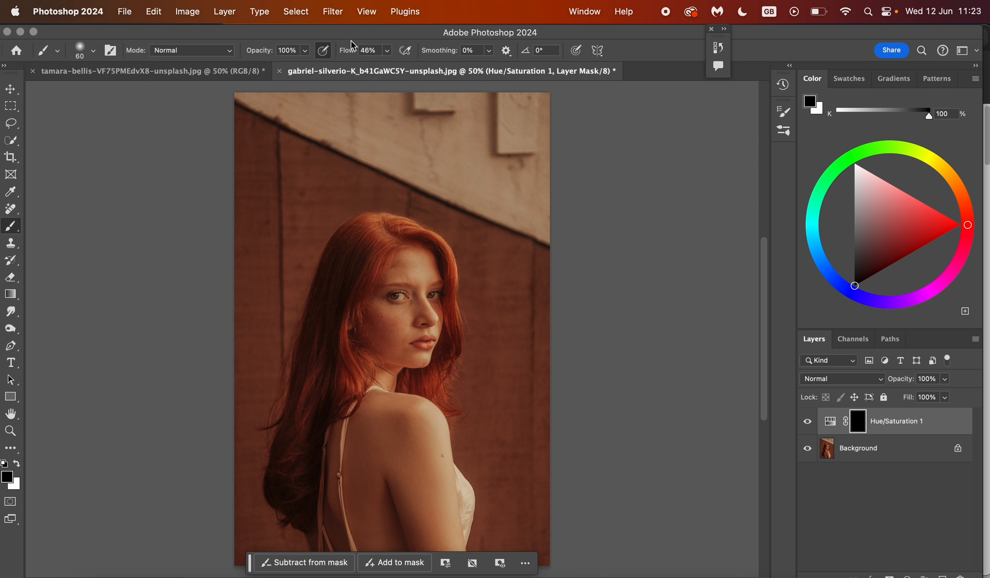
left_click(18, 463)
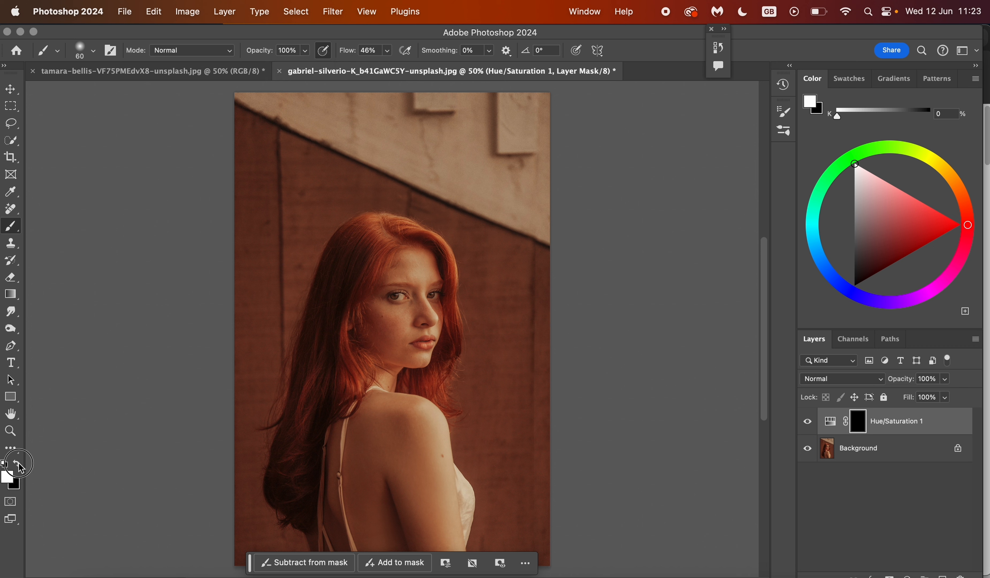
- Paint white on the Hue/Saturation mask over the crown and long side of the hair, resizing the brush to 90 px for finer areas
key("bracketright")
key("bracketright")
key("bracketright")
key("bracketright")
key("bracketright")
mouse_move(320, 332)
left_mouse_down()
mouse_move(331, 357)
mouse_move(325, 338)
mouse_move(310, 395)
mouse_move(336, 285)
mouse_move(378, 248)
mouse_move(370, 238)
mouse_move(289, 469)
mouse_move(391, 227)
mouse_move(374, 241)
mouse_move(398, 225)
mouse_move(443, 252)
left_mouse_up()
key("bracketleft")
key("bracketleft")
key("bracketleft")
key("bracketleft")
key("bracketleft")
key("super+1")
left_click_drag(350, 109, 285, 152)
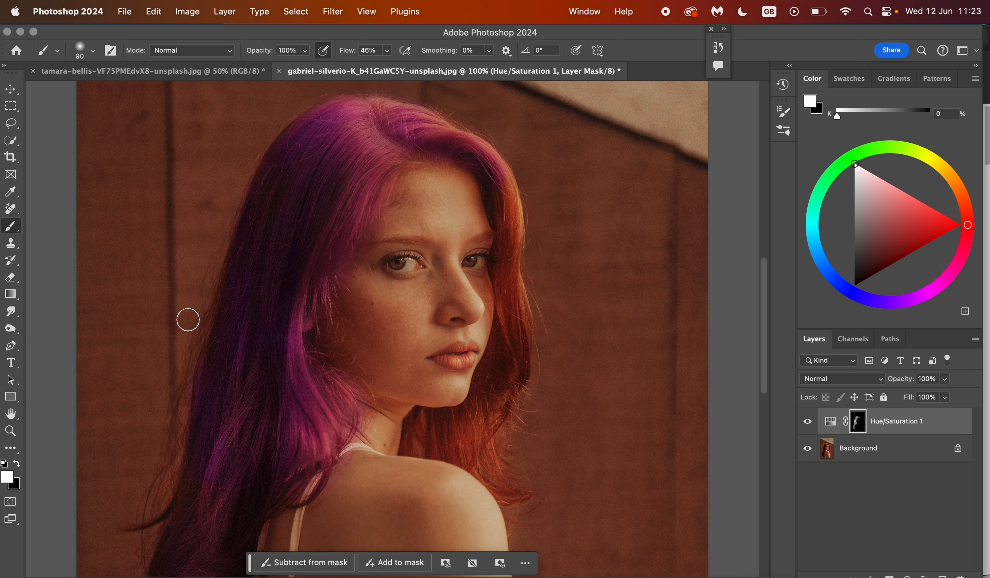
- Blend the purple along the hair's outer left edge by painting the mask with a 140 px brush at 28% opacity
left_click(94, 53)
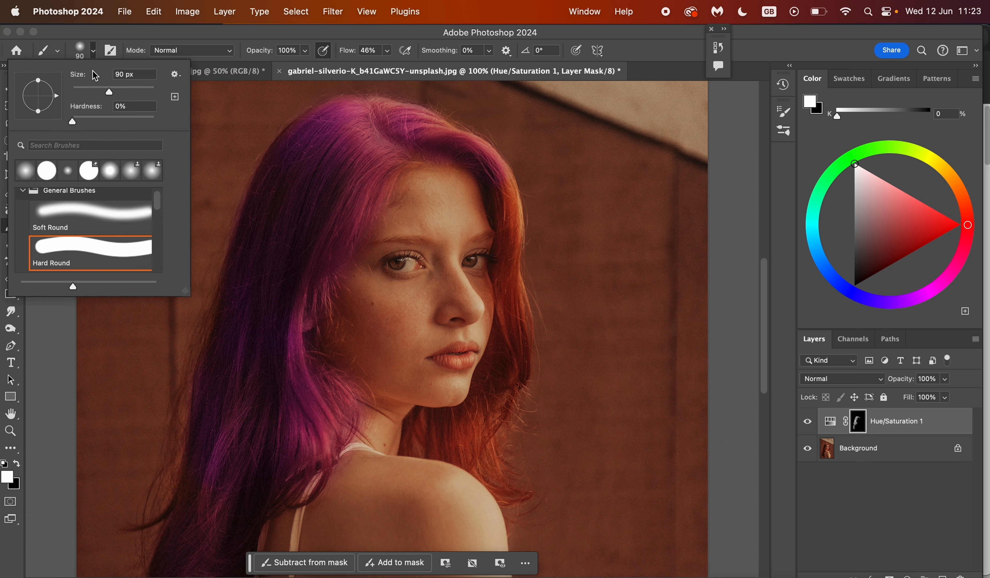
left_click_drag(109, 95, 124, 96)
mouse_move(304, 50)
left_mouse_down()
mouse_move(294, 70)
mouse_move(268, 73)
left_mouse_up()
left_click(255, 33)
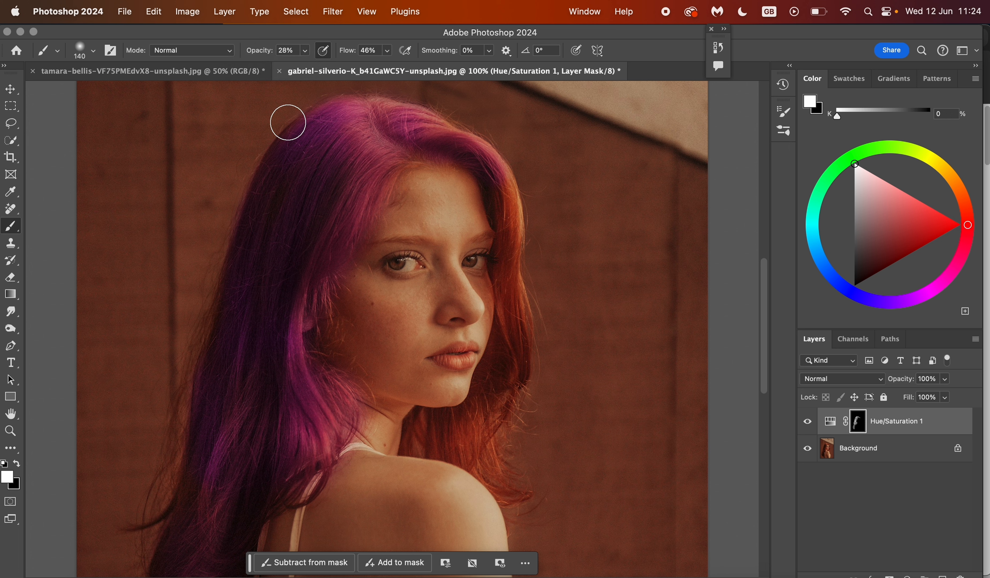
left_click_drag(204, 317, 189, 439)
mouse_move(188, 386)
left_mouse_down()
mouse_move(186, 459)
mouse_move(170, 488)
left_mouse_up()
mouse_move(217, 325)
left_mouse_down()
mouse_move(189, 455)
mouse_move(161, 519)
mouse_move(149, 514)
left_mouse_up()
key("x")
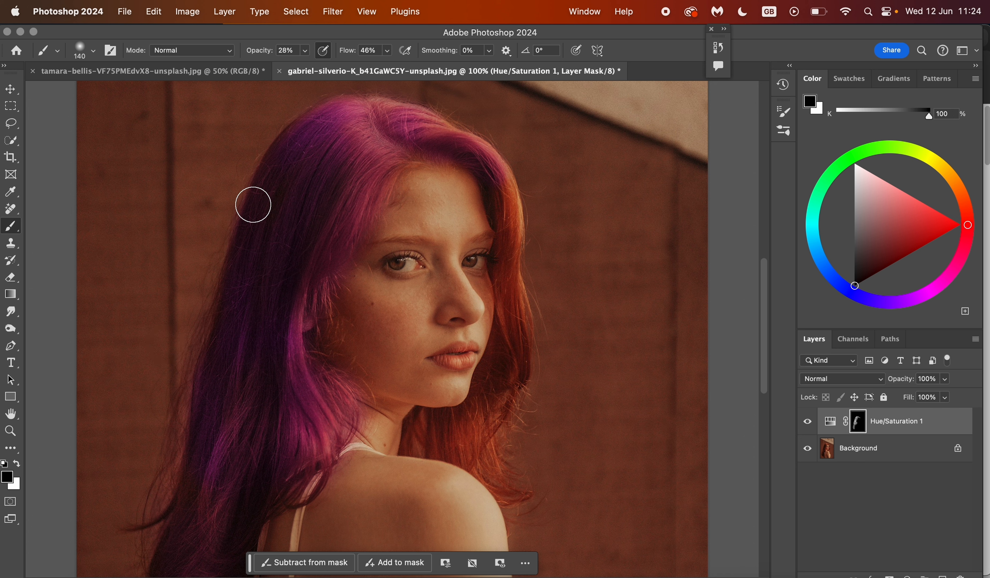
key("x")
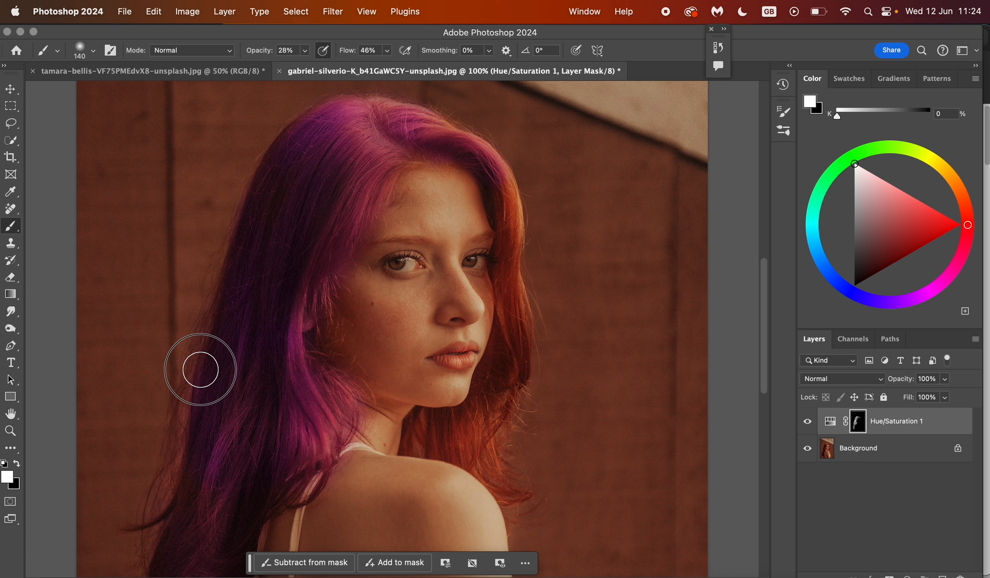